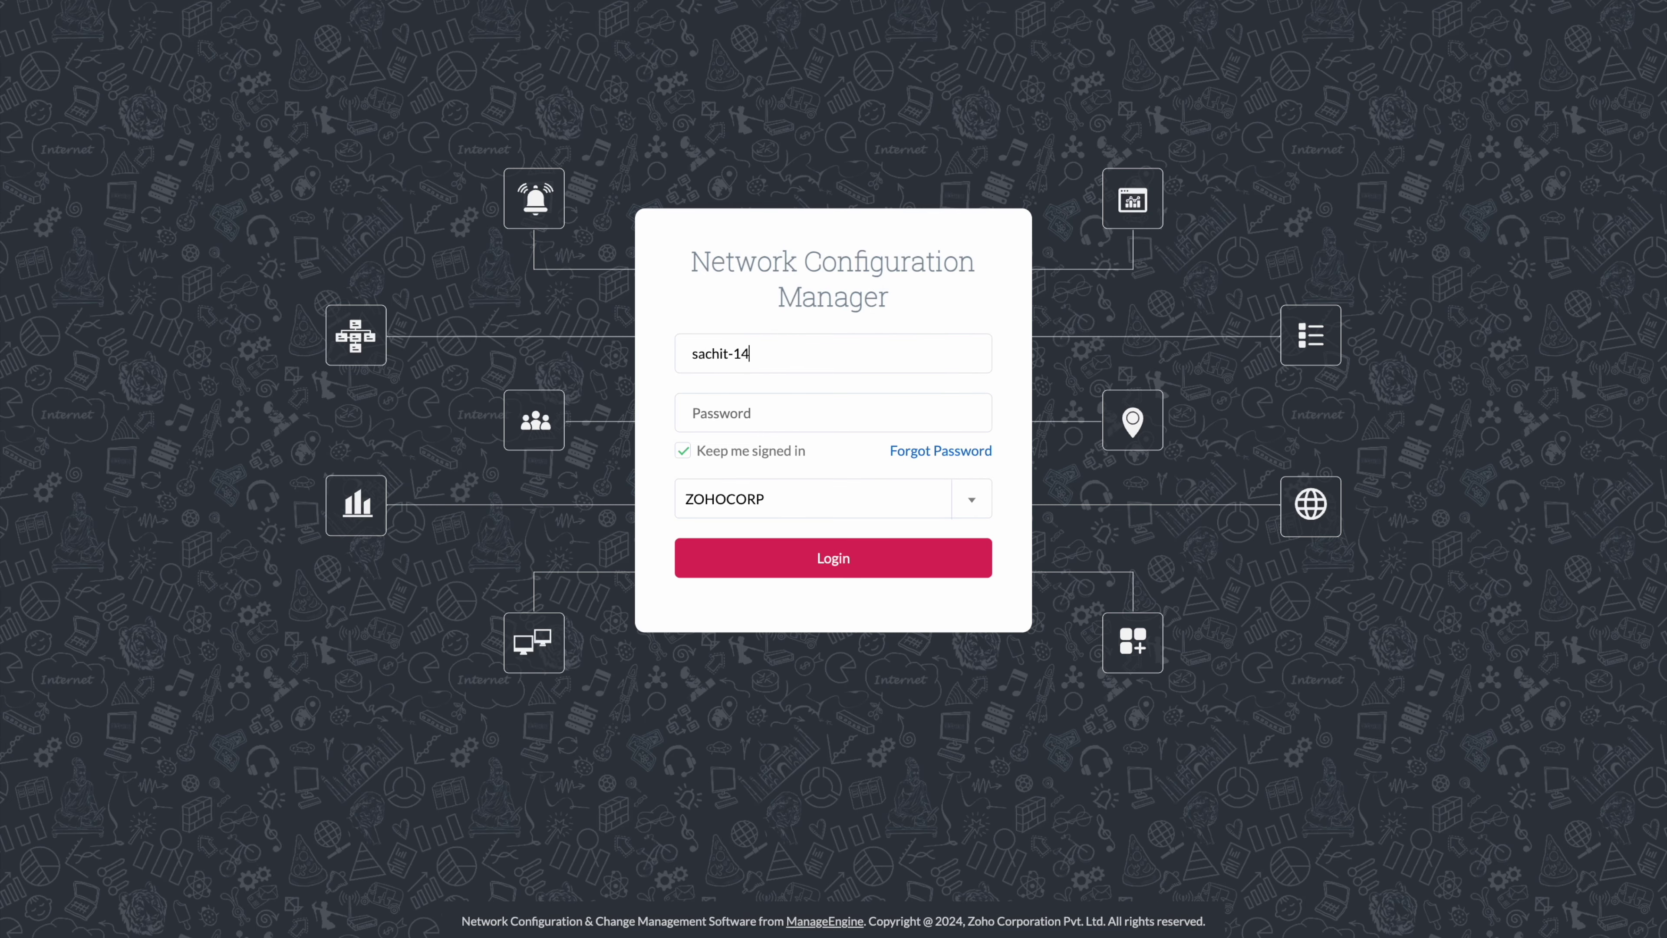
Sign in to NCM with the account password and go to the device inventory.
click(833, 412)
text(************)
key(Return)
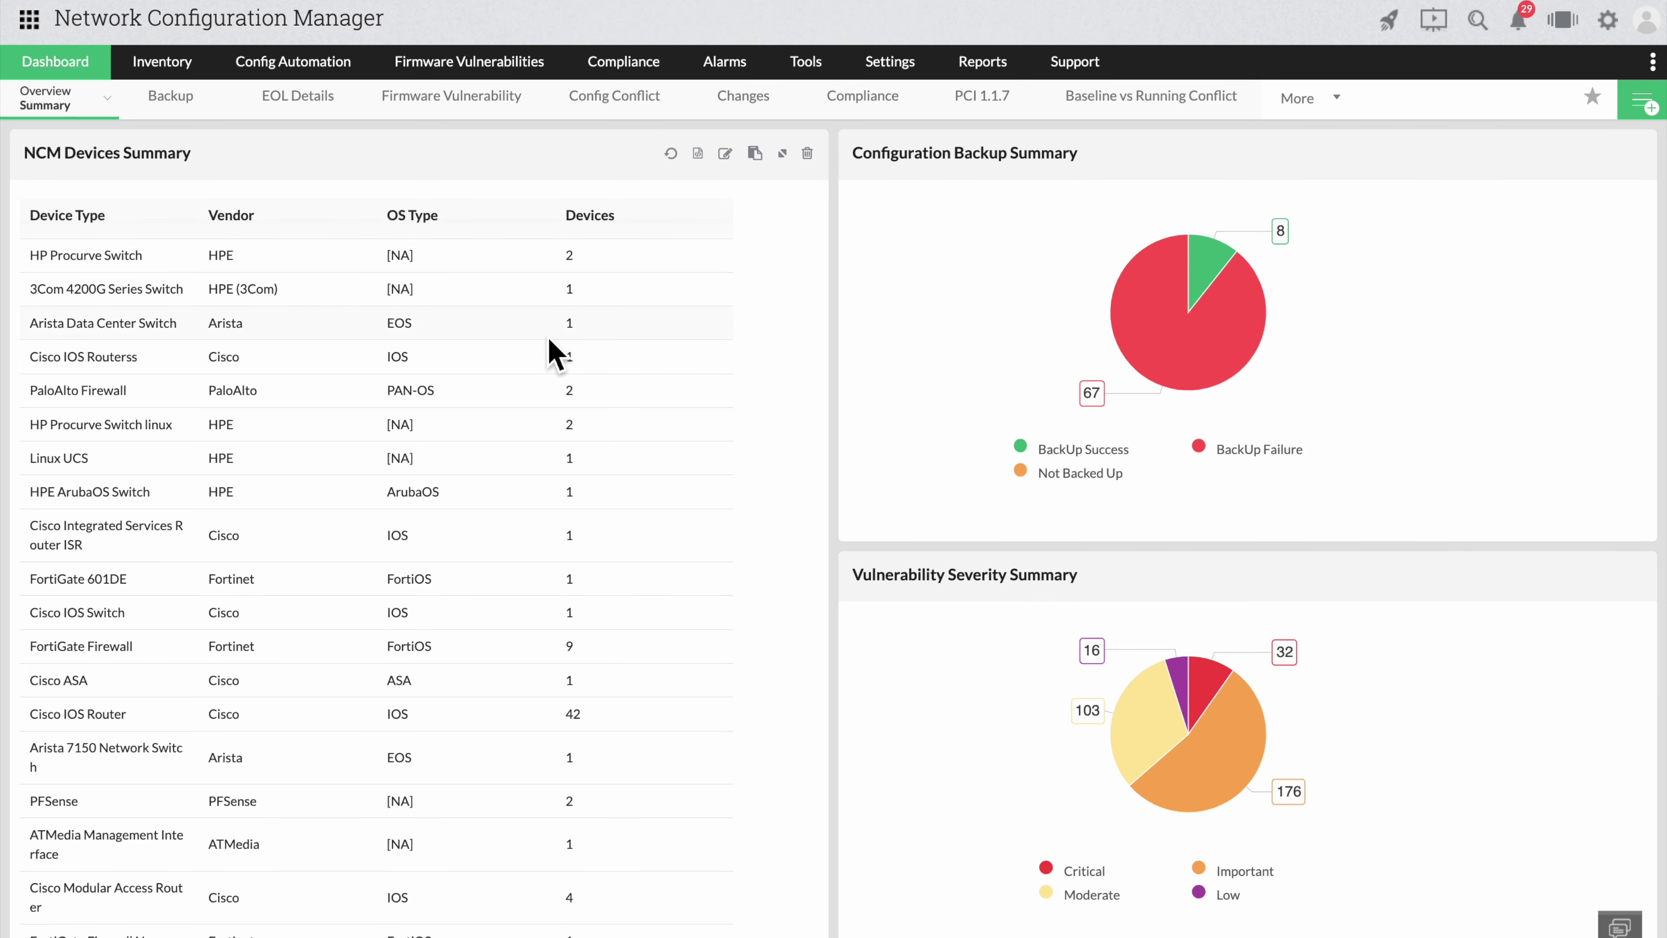
click(158, 84)
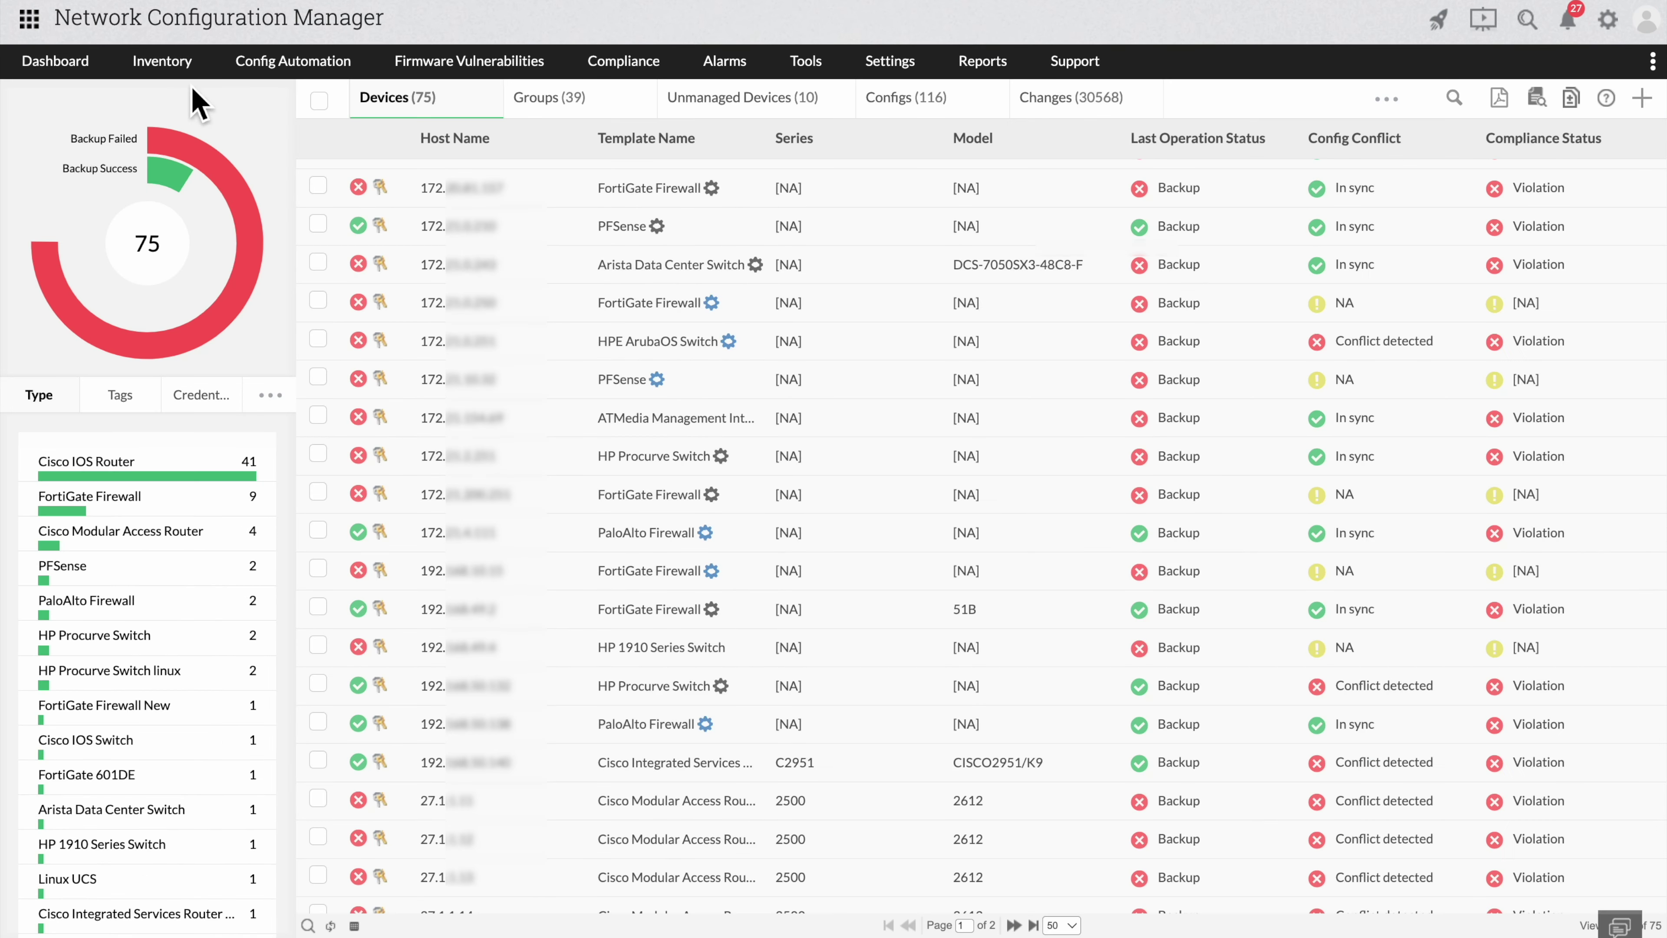
Add a new device with the pasted router IP, vendor Cisco and template Cisco IOS Router.
click(1659, 100)
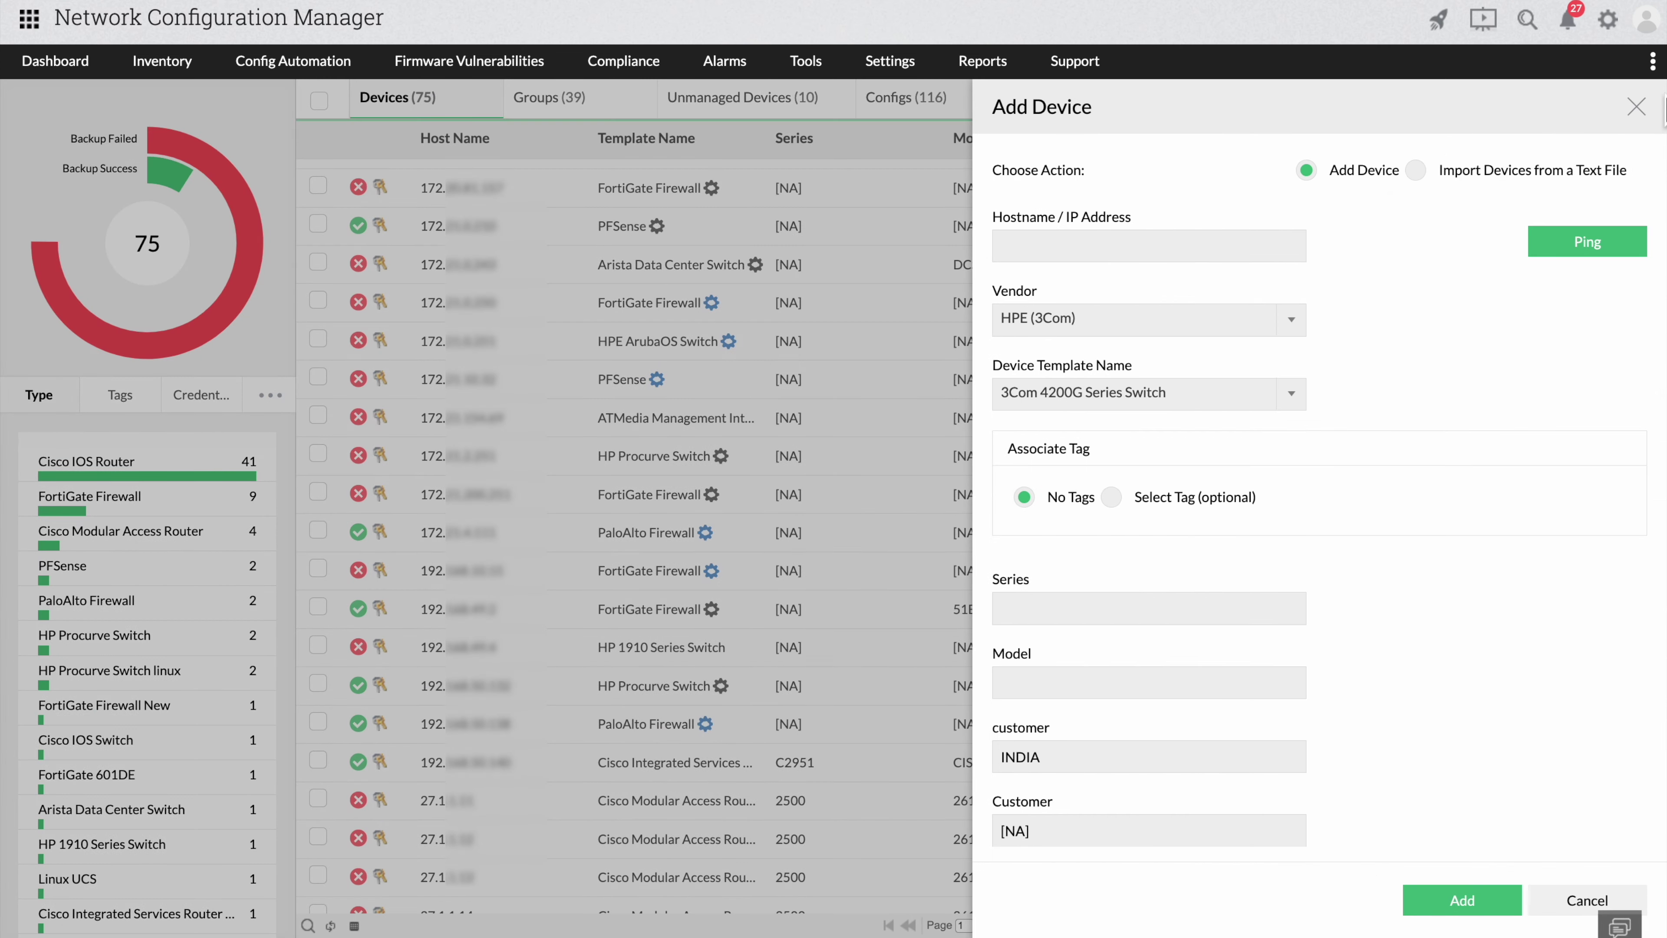
click(1243, 248)
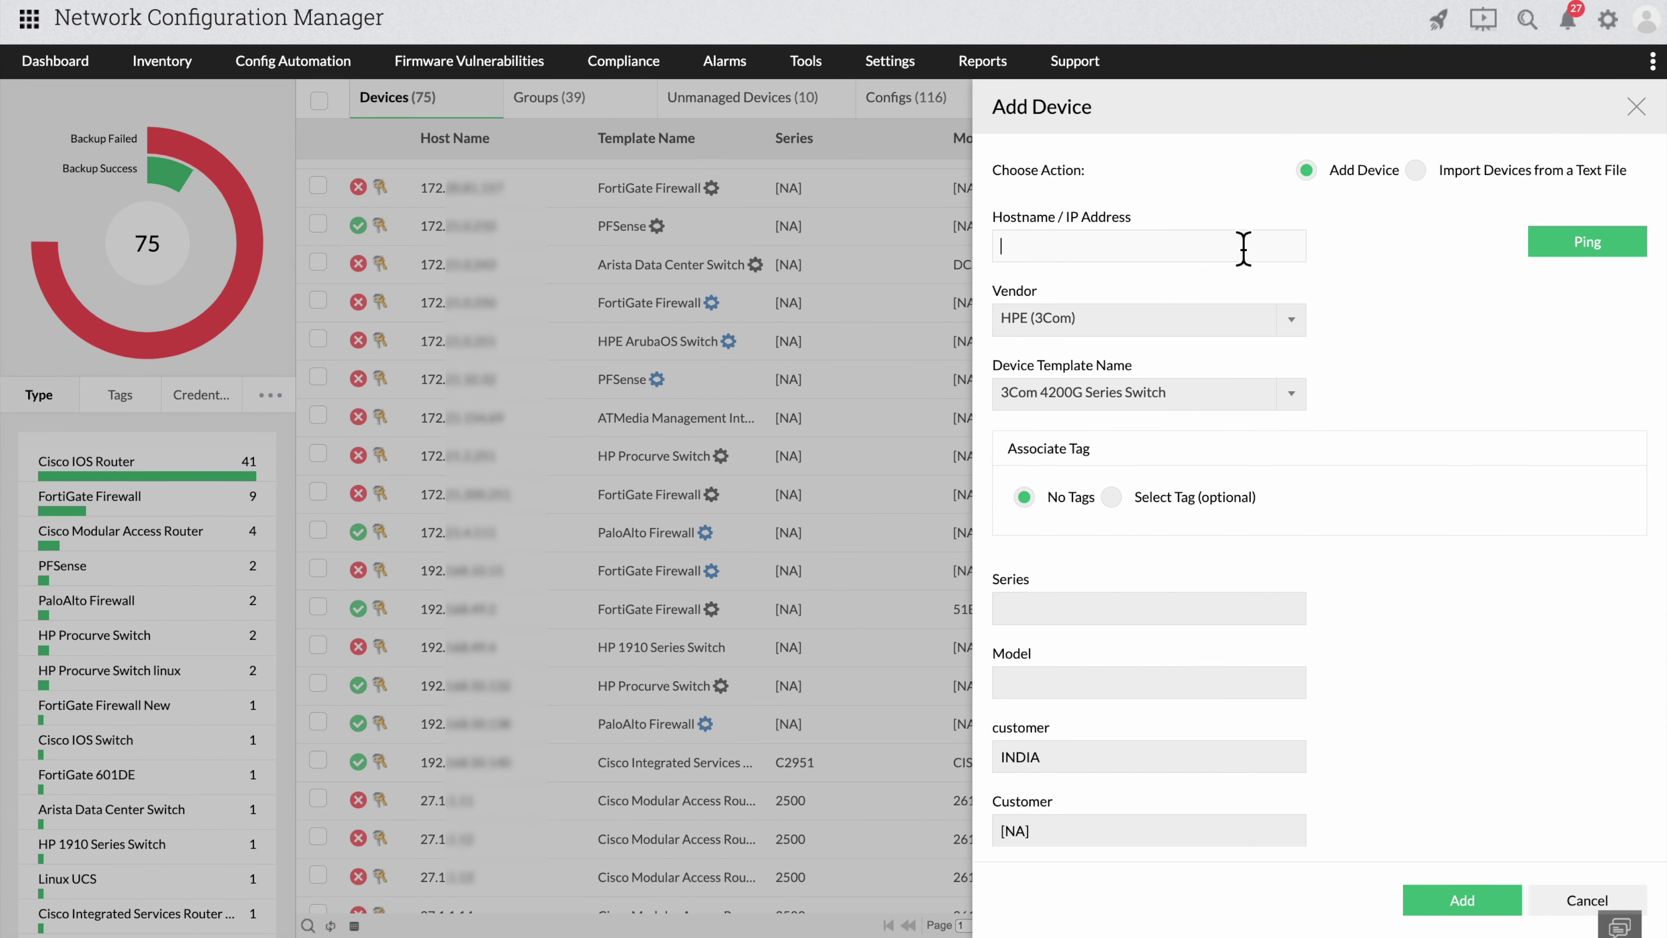
key(ctrl+v)
click(1198, 322)
text(cis)
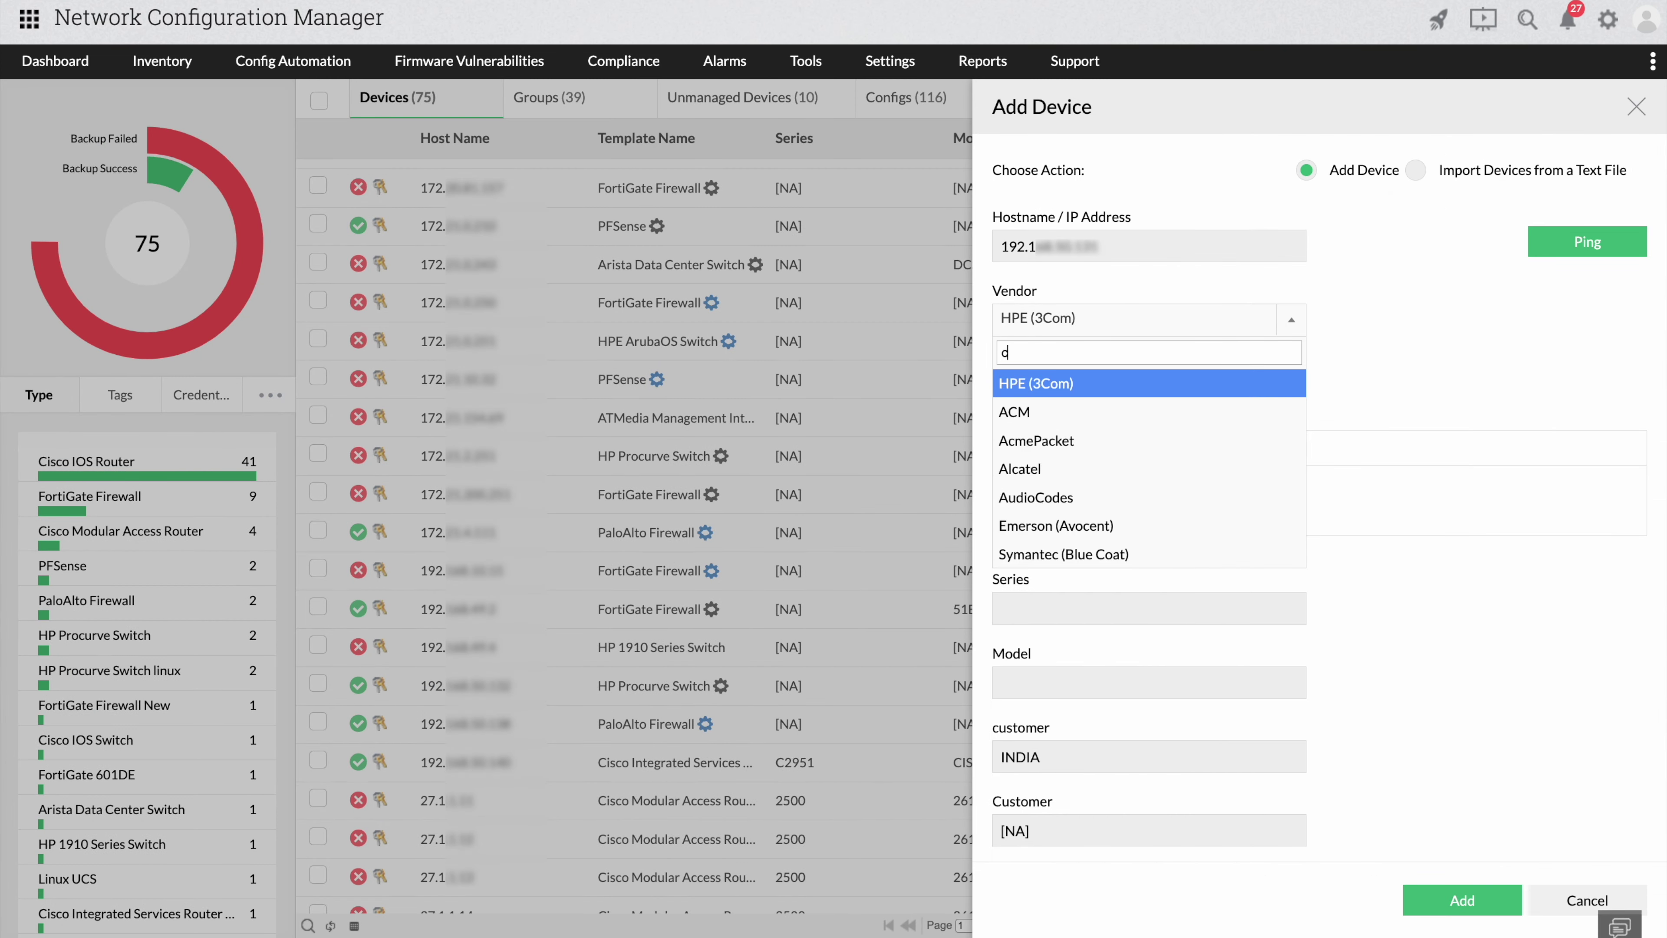
key(Return)
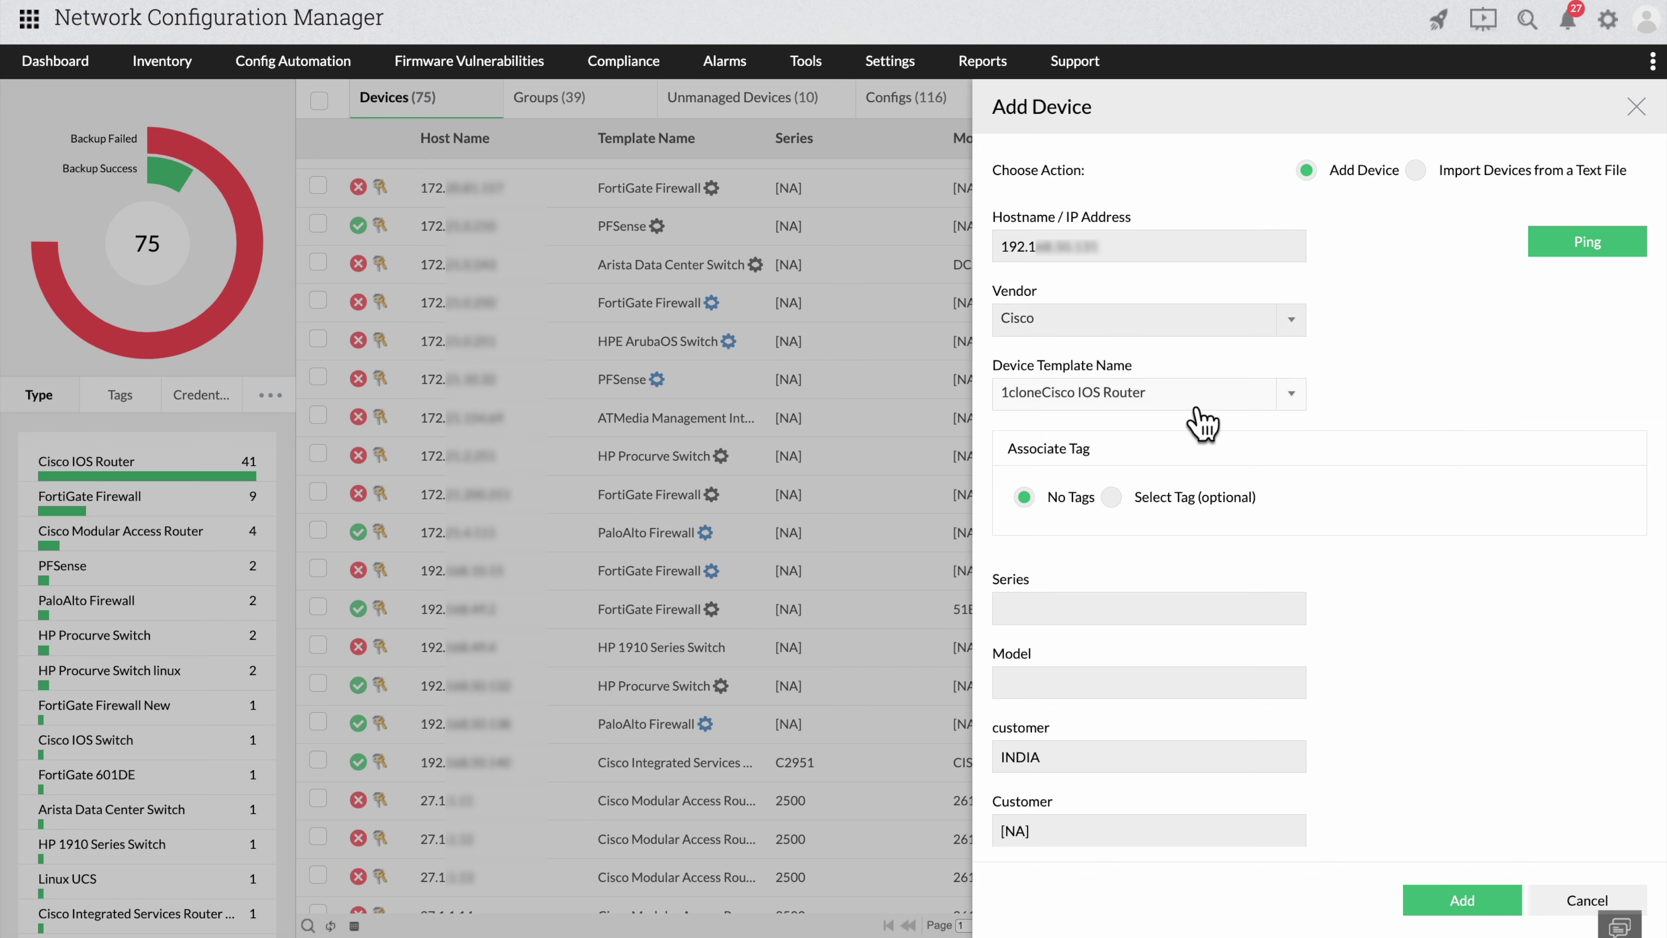
click(1196, 408)
text(ios)
click(1201, 486)
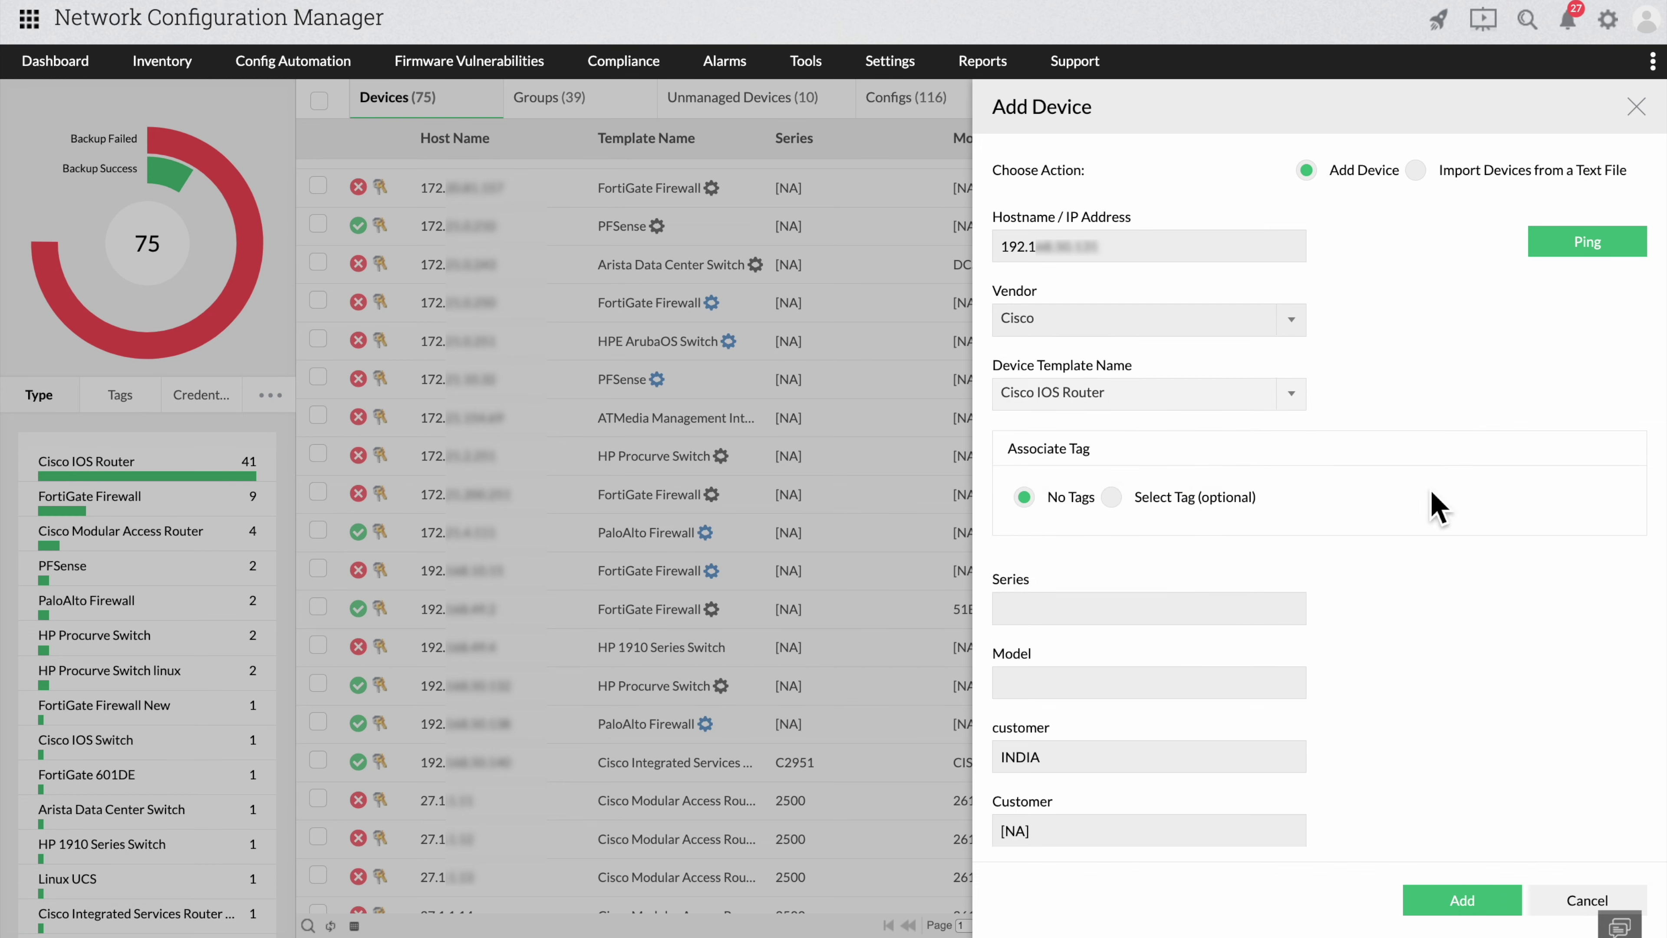
click(1462, 900)
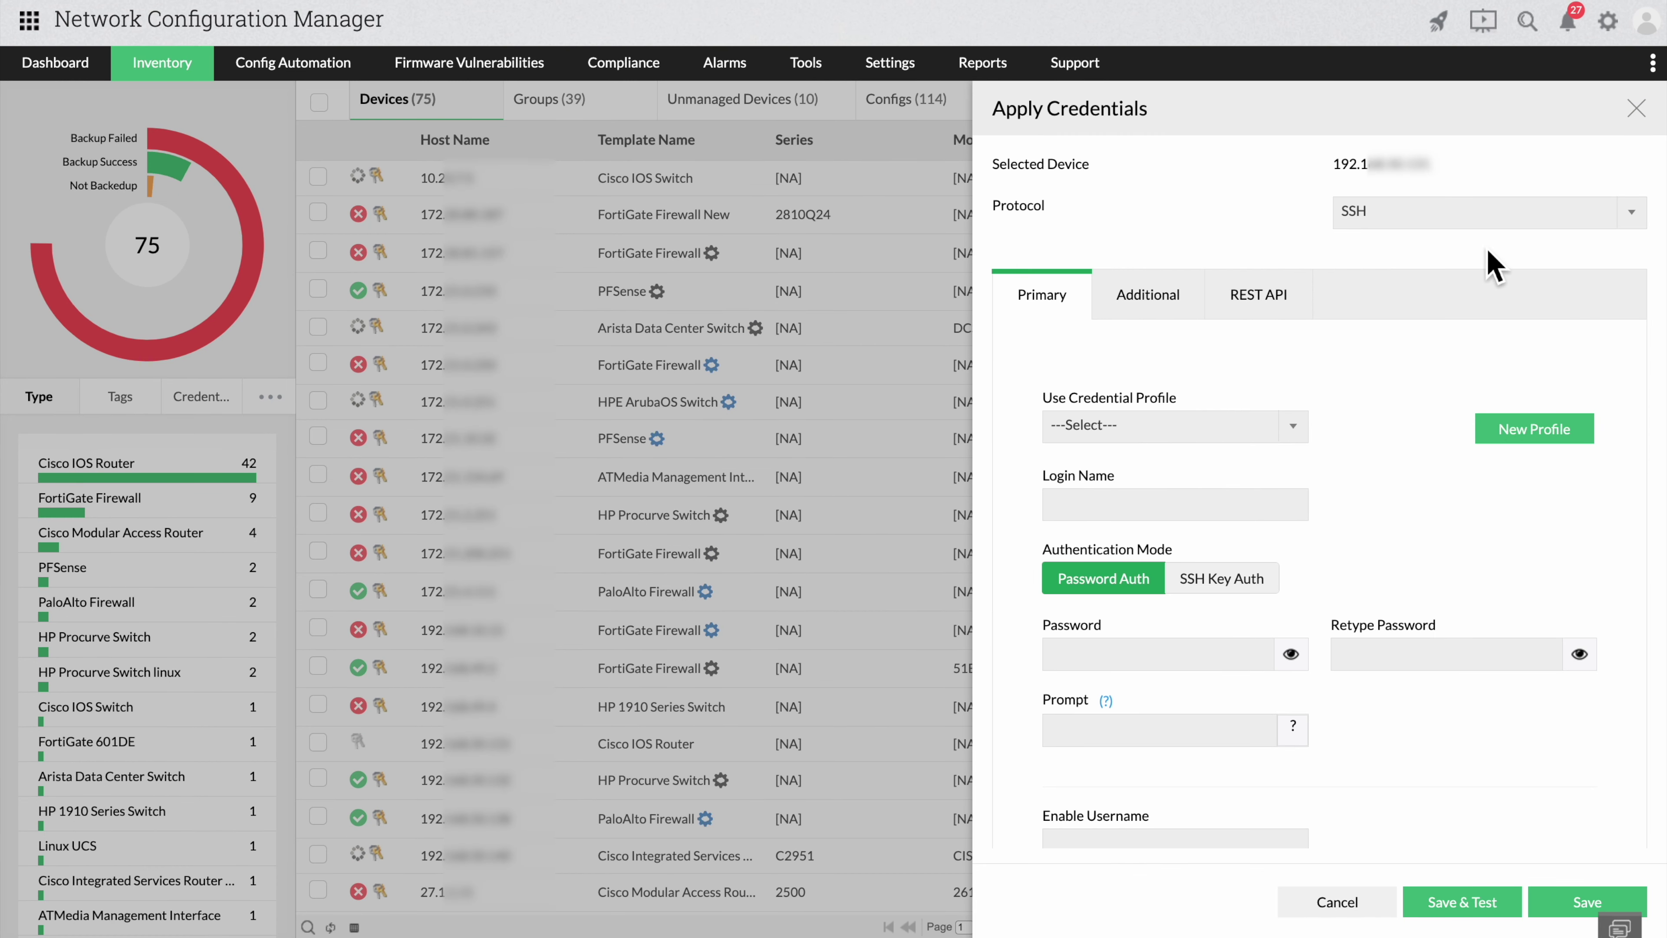
Keep SSH as the protocol with password authentication, after briefly trying SSH key auth.
click(1405, 223)
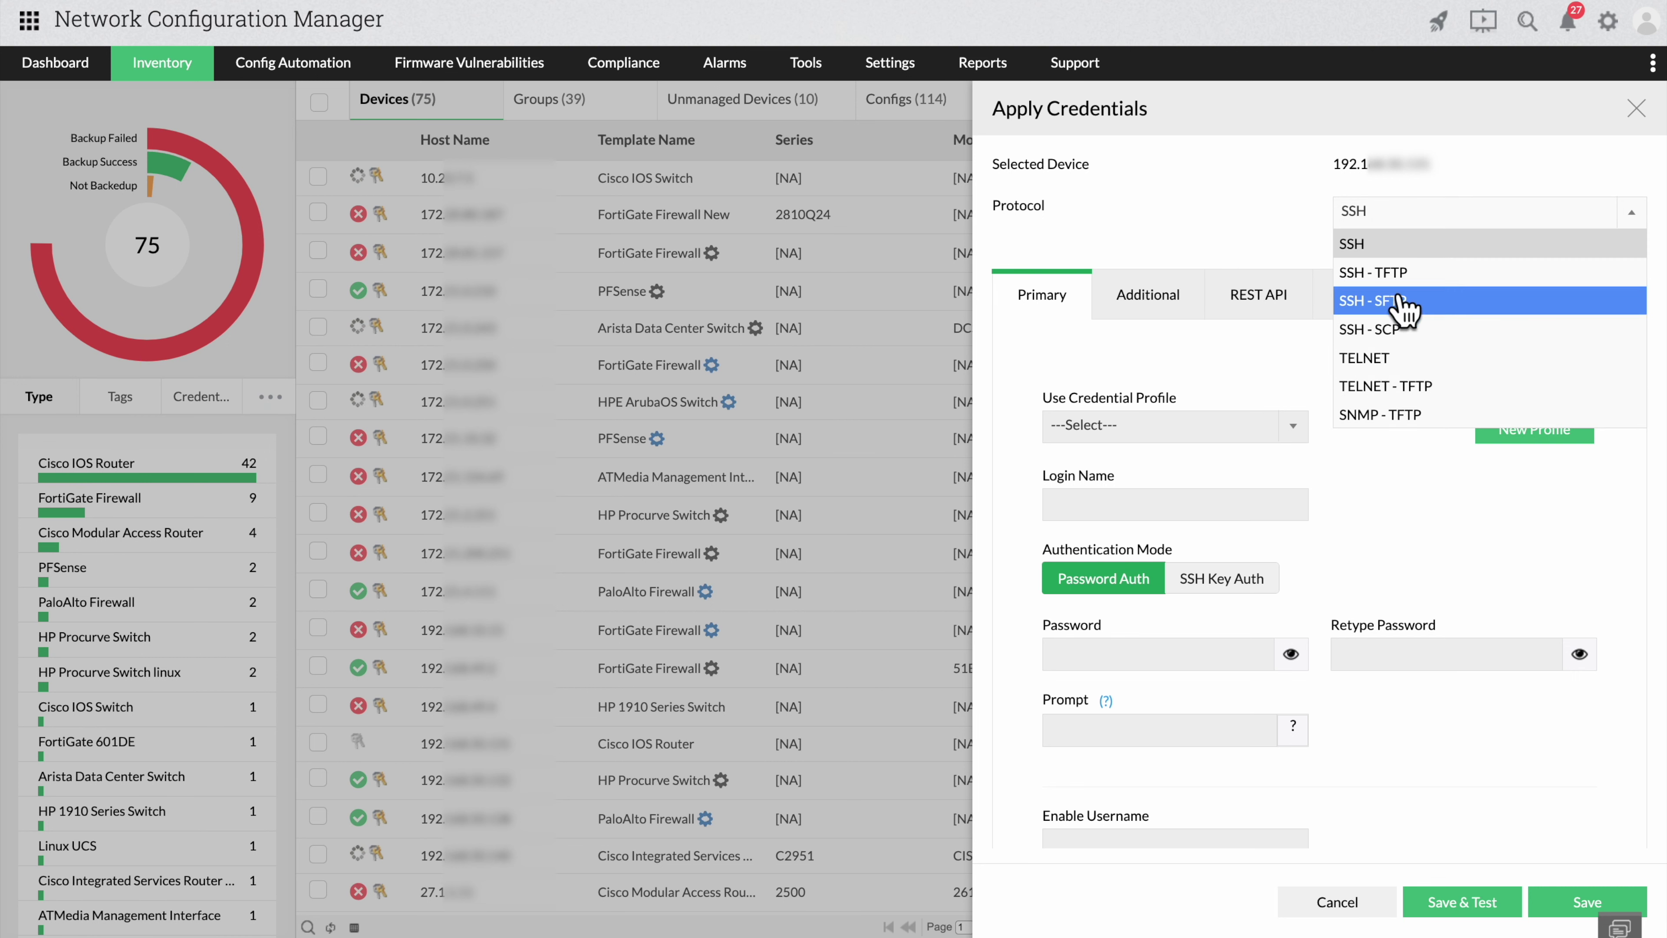
click(1403, 245)
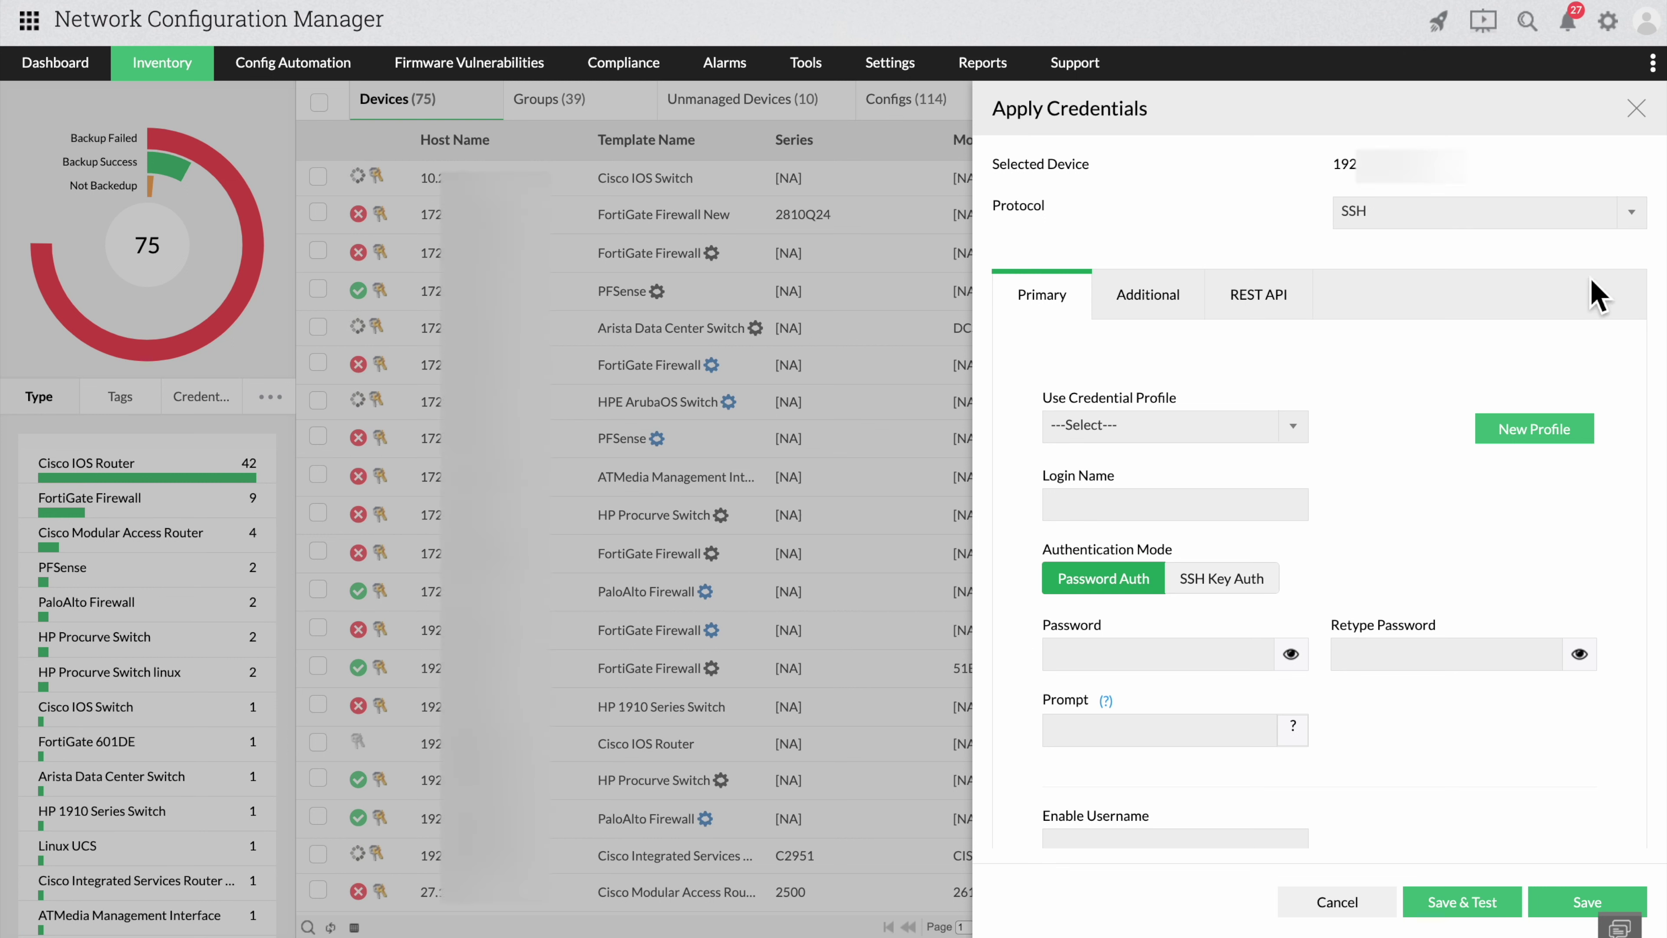
click(1219, 581)
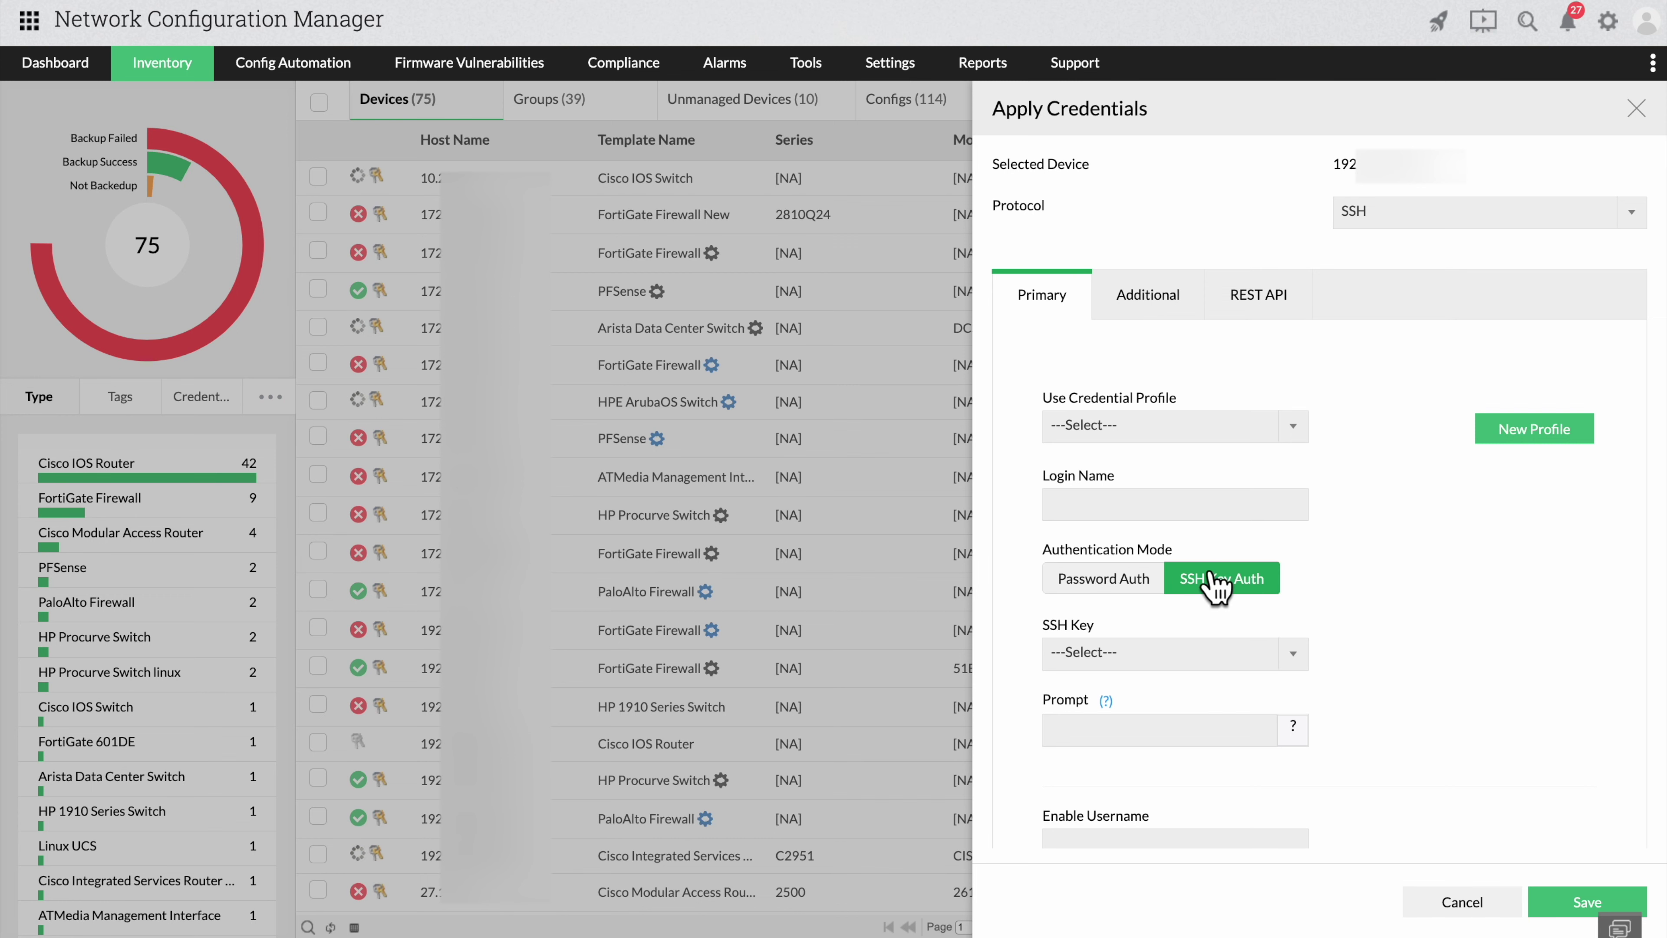
click(1122, 585)
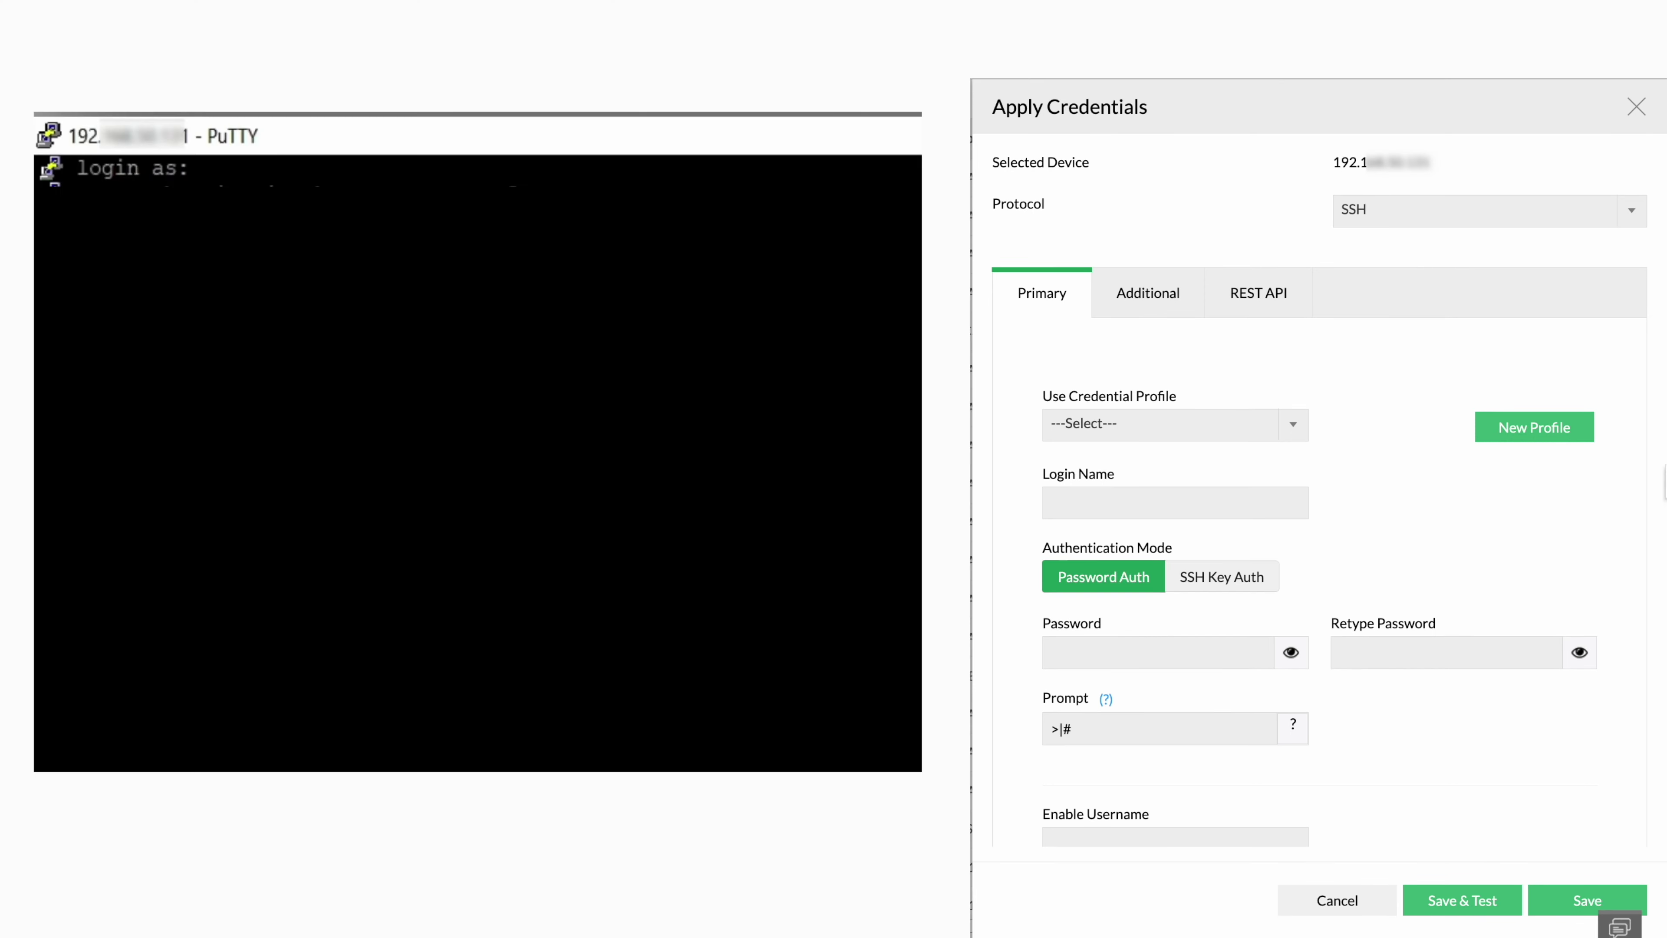
Enter login name 'melab' and the password twice, then save and test the credentials.
text(melab)
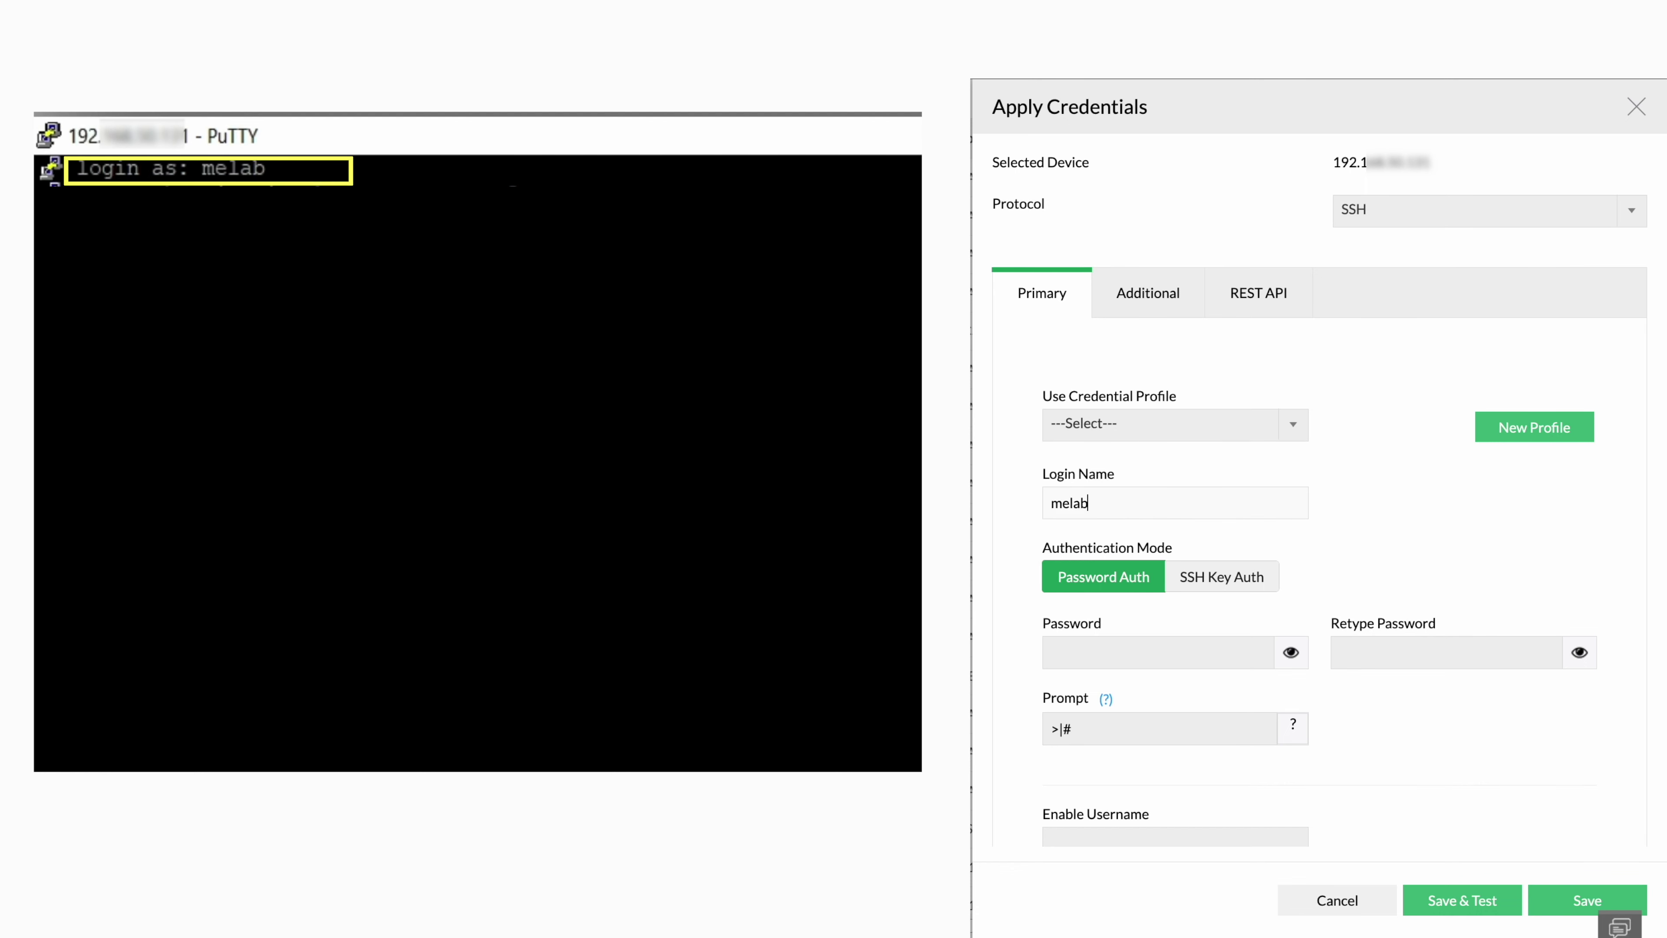
click(1052, 653)
text(********)
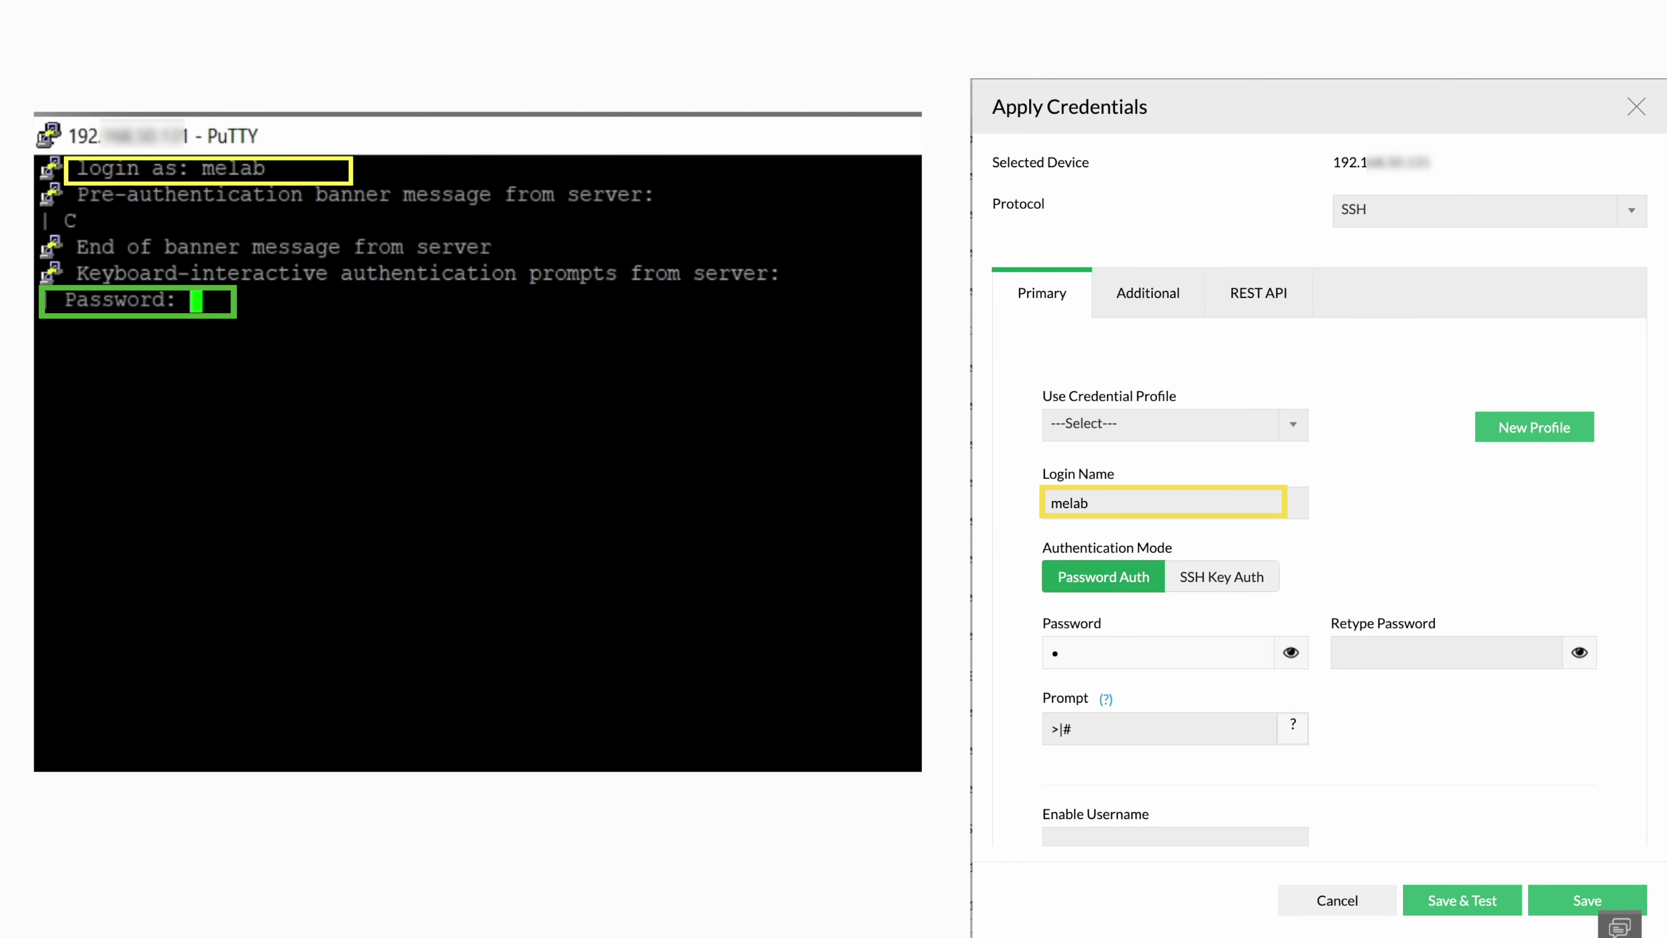
key(Tab)
text(********)
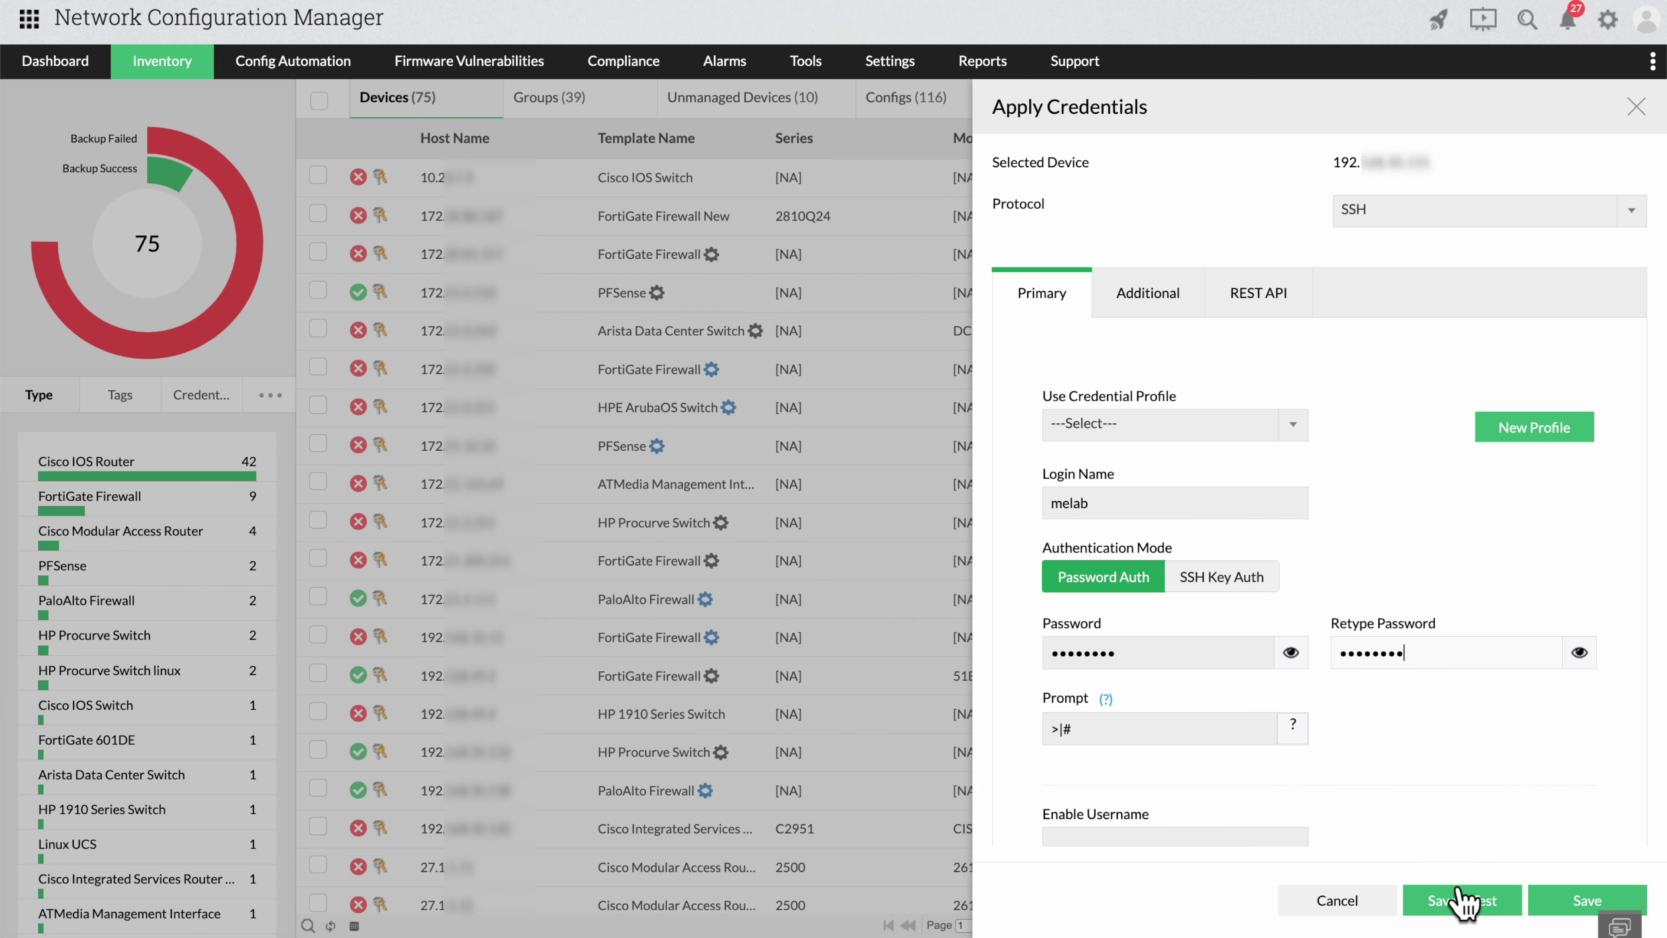
click(1463, 899)
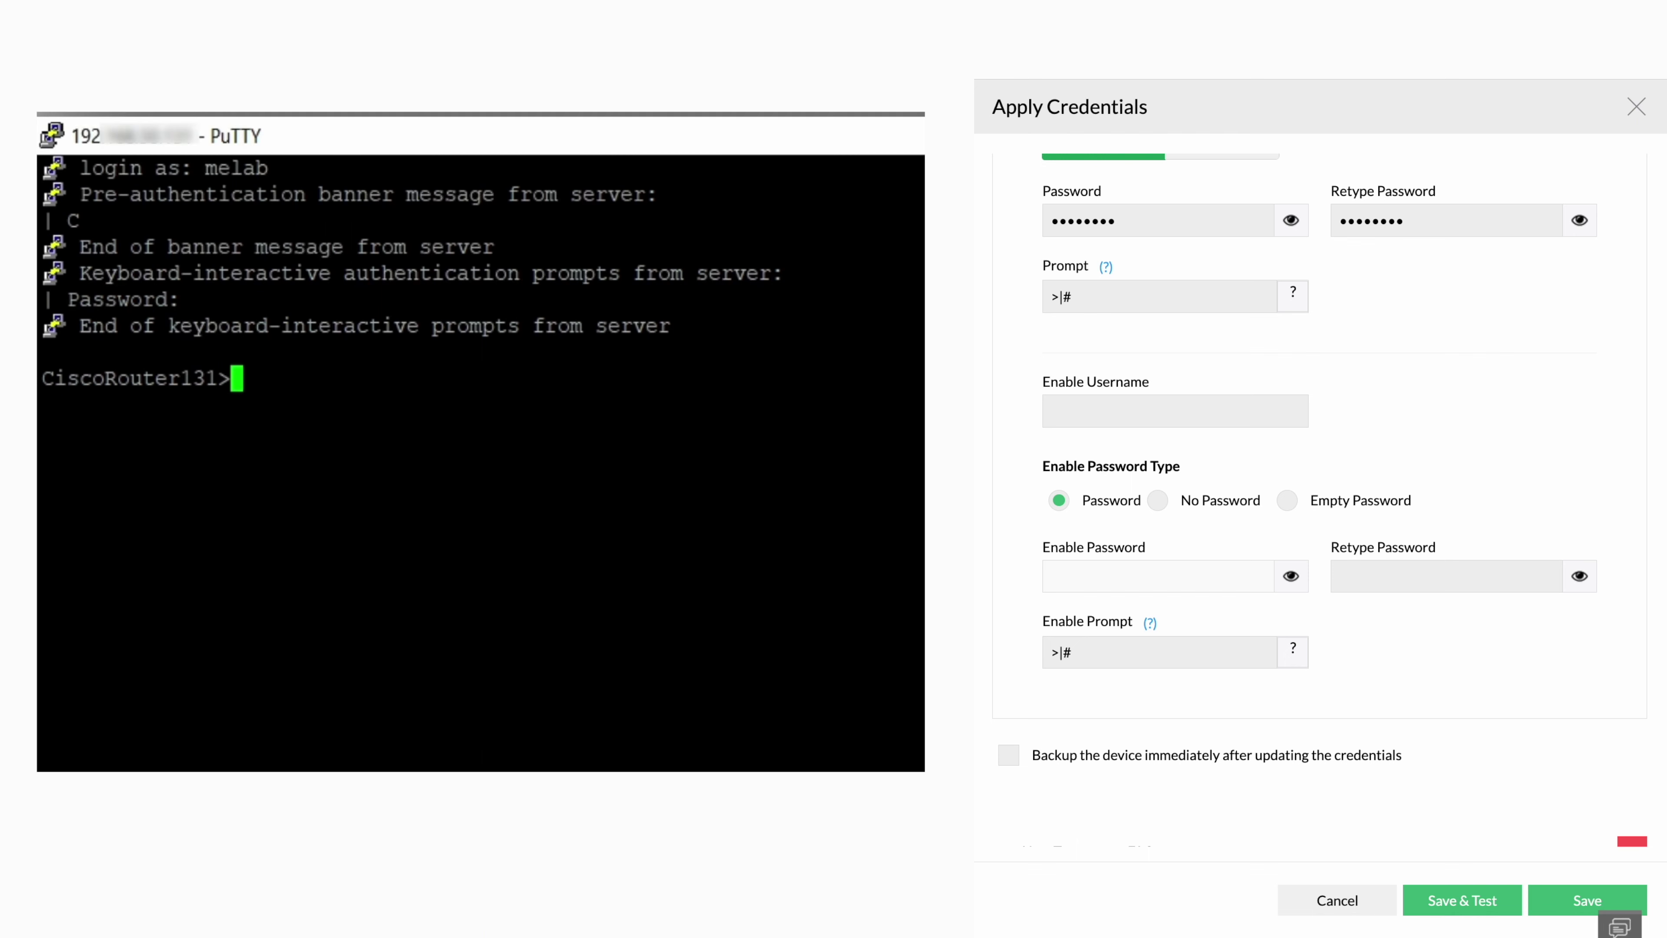
Check the router's enable prompt with 'en' in PuTTY, then save and test with enable prompt >|#.
text(en)
key(Return)
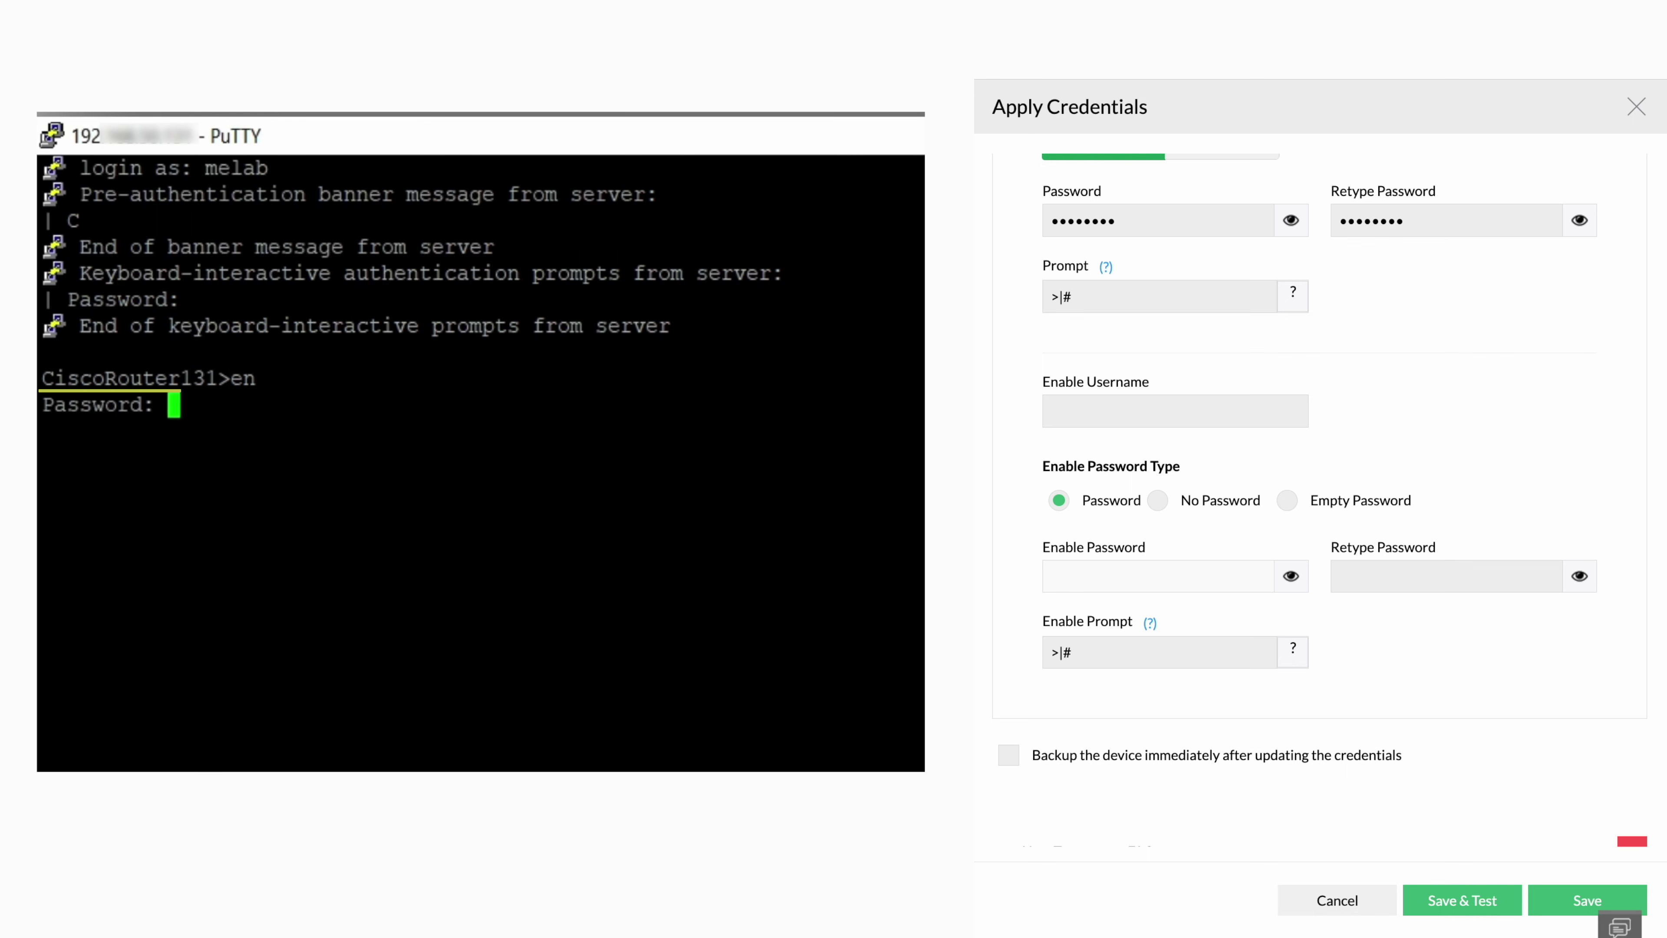
text(********)
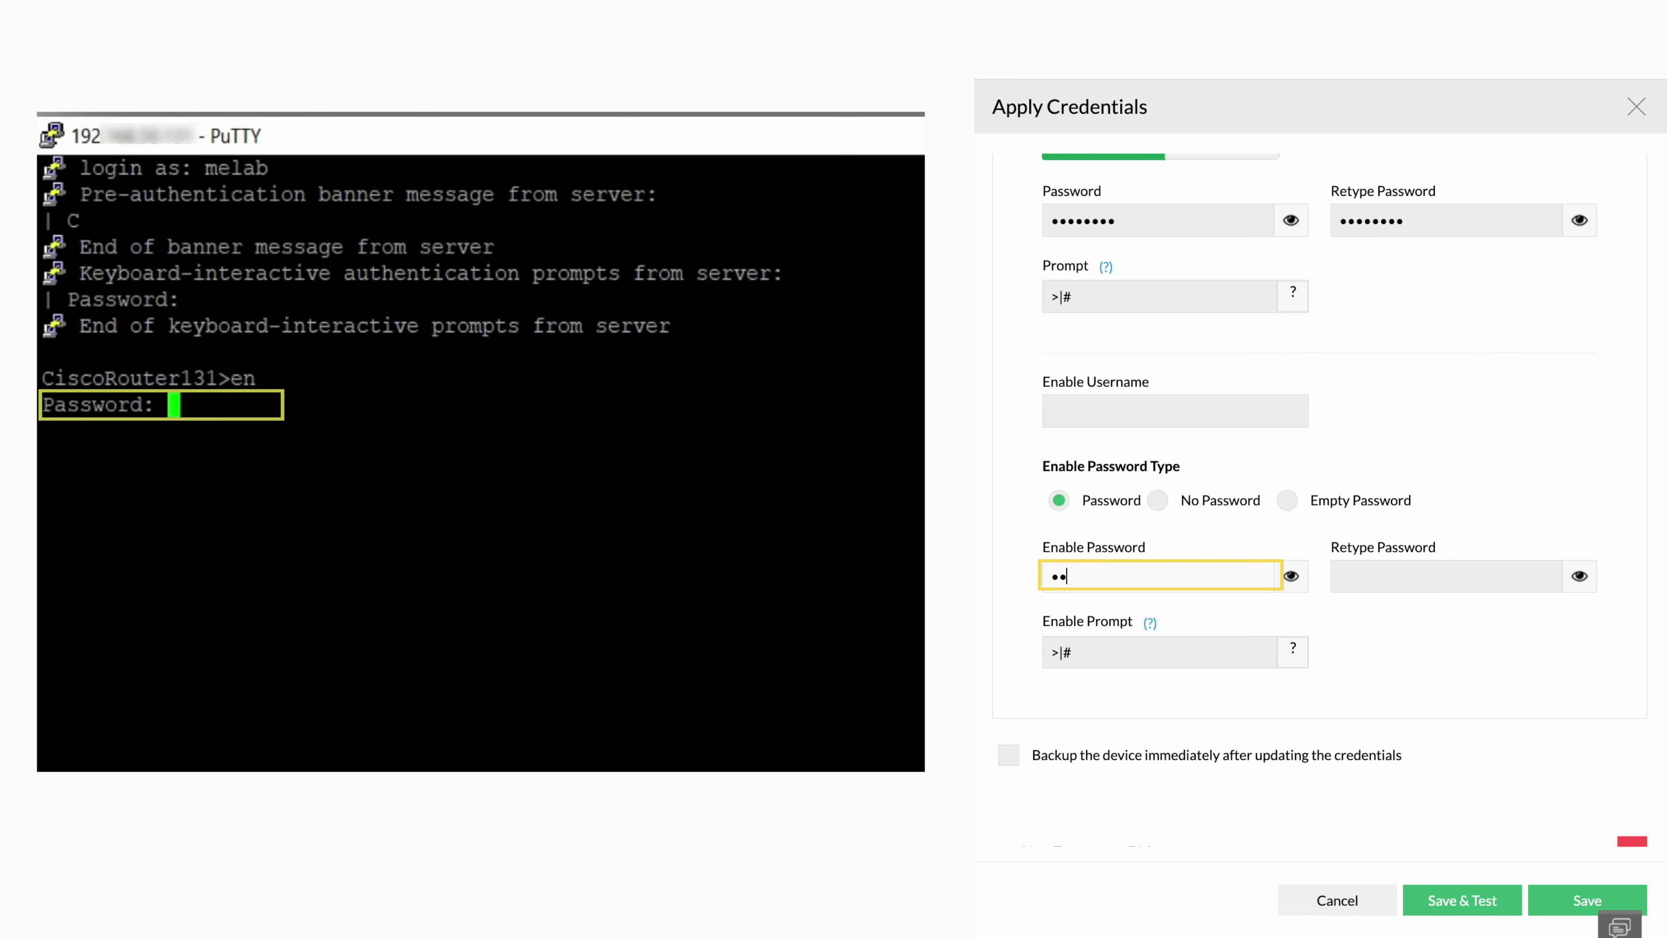
text(********)
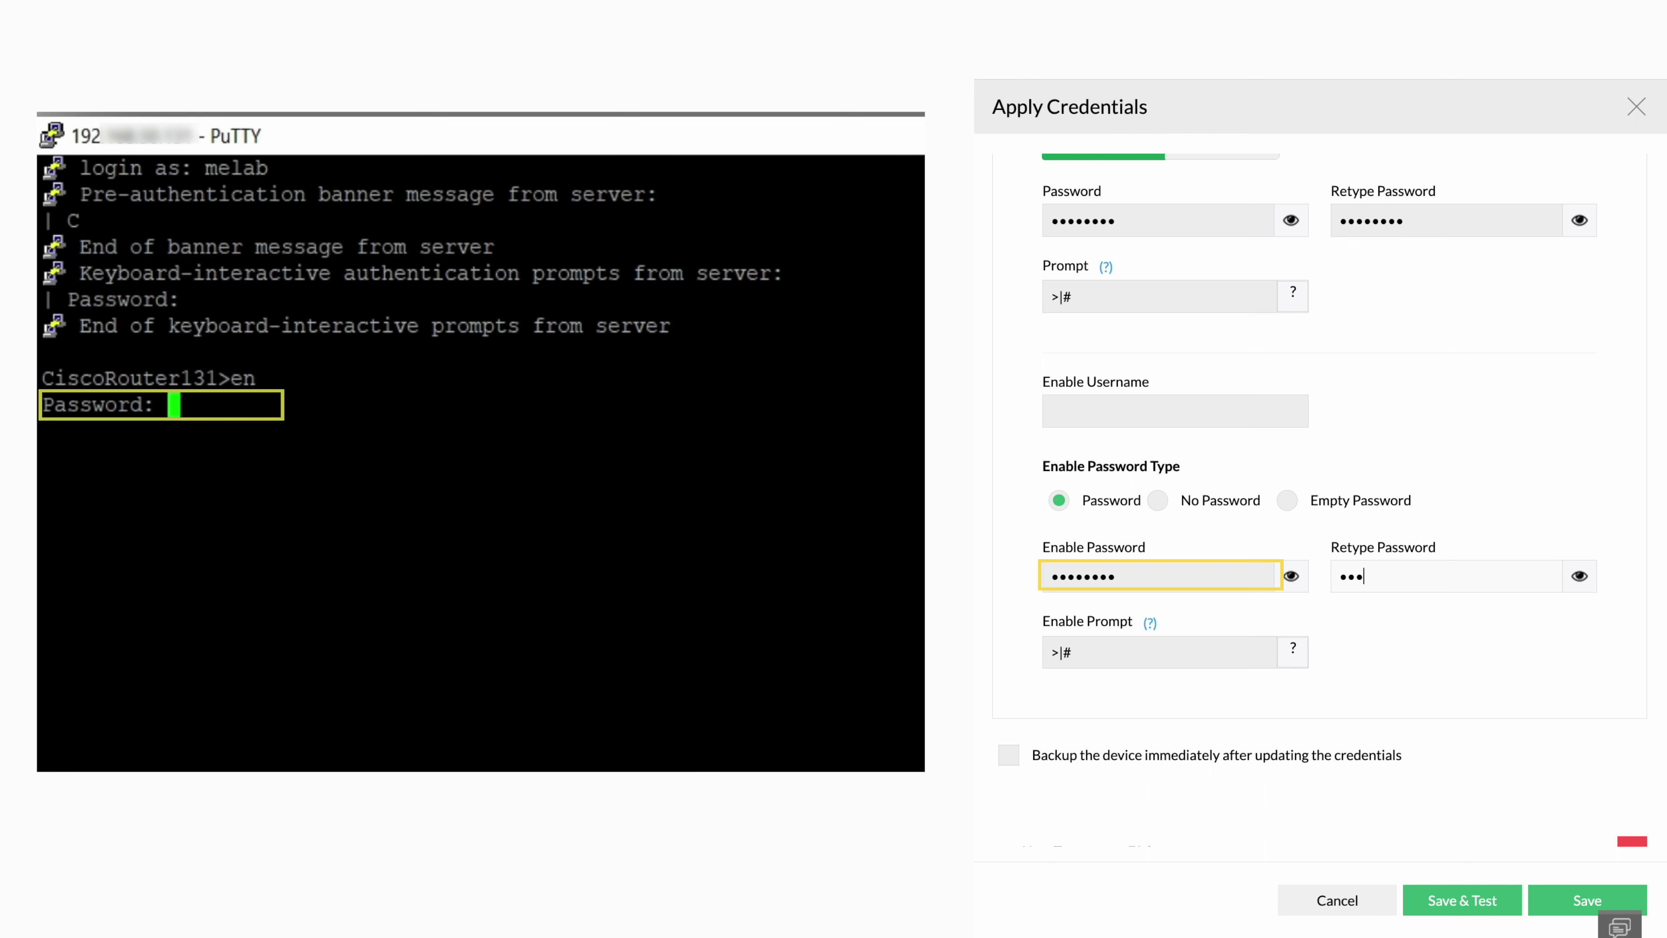
key(Return)
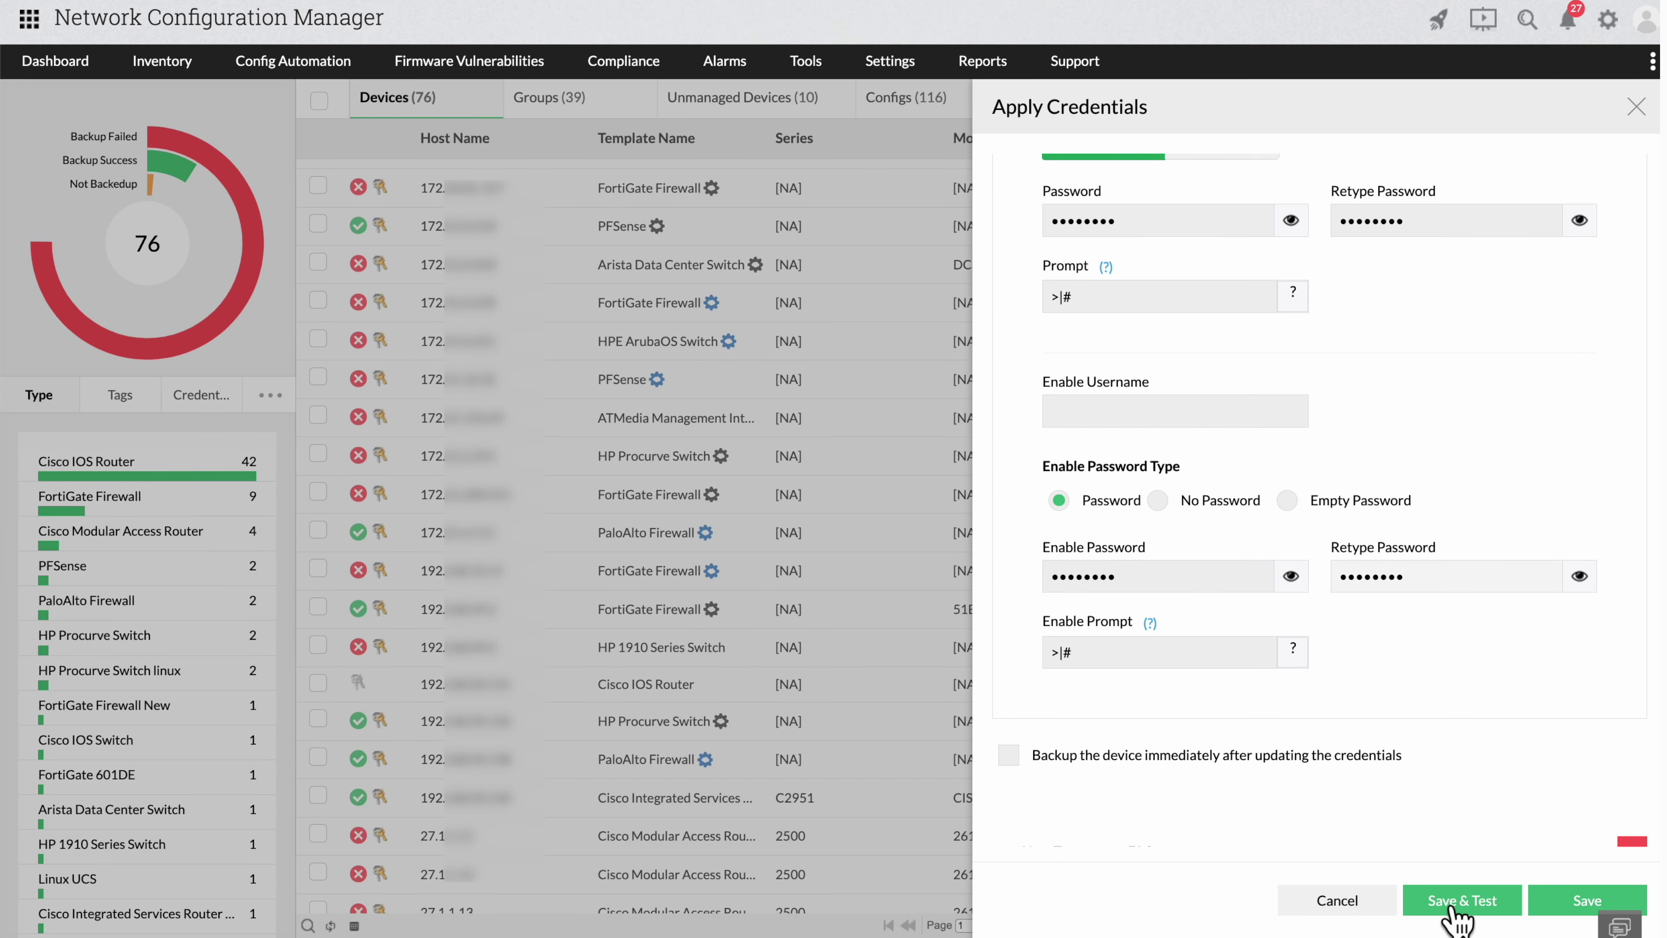
click(1454, 903)
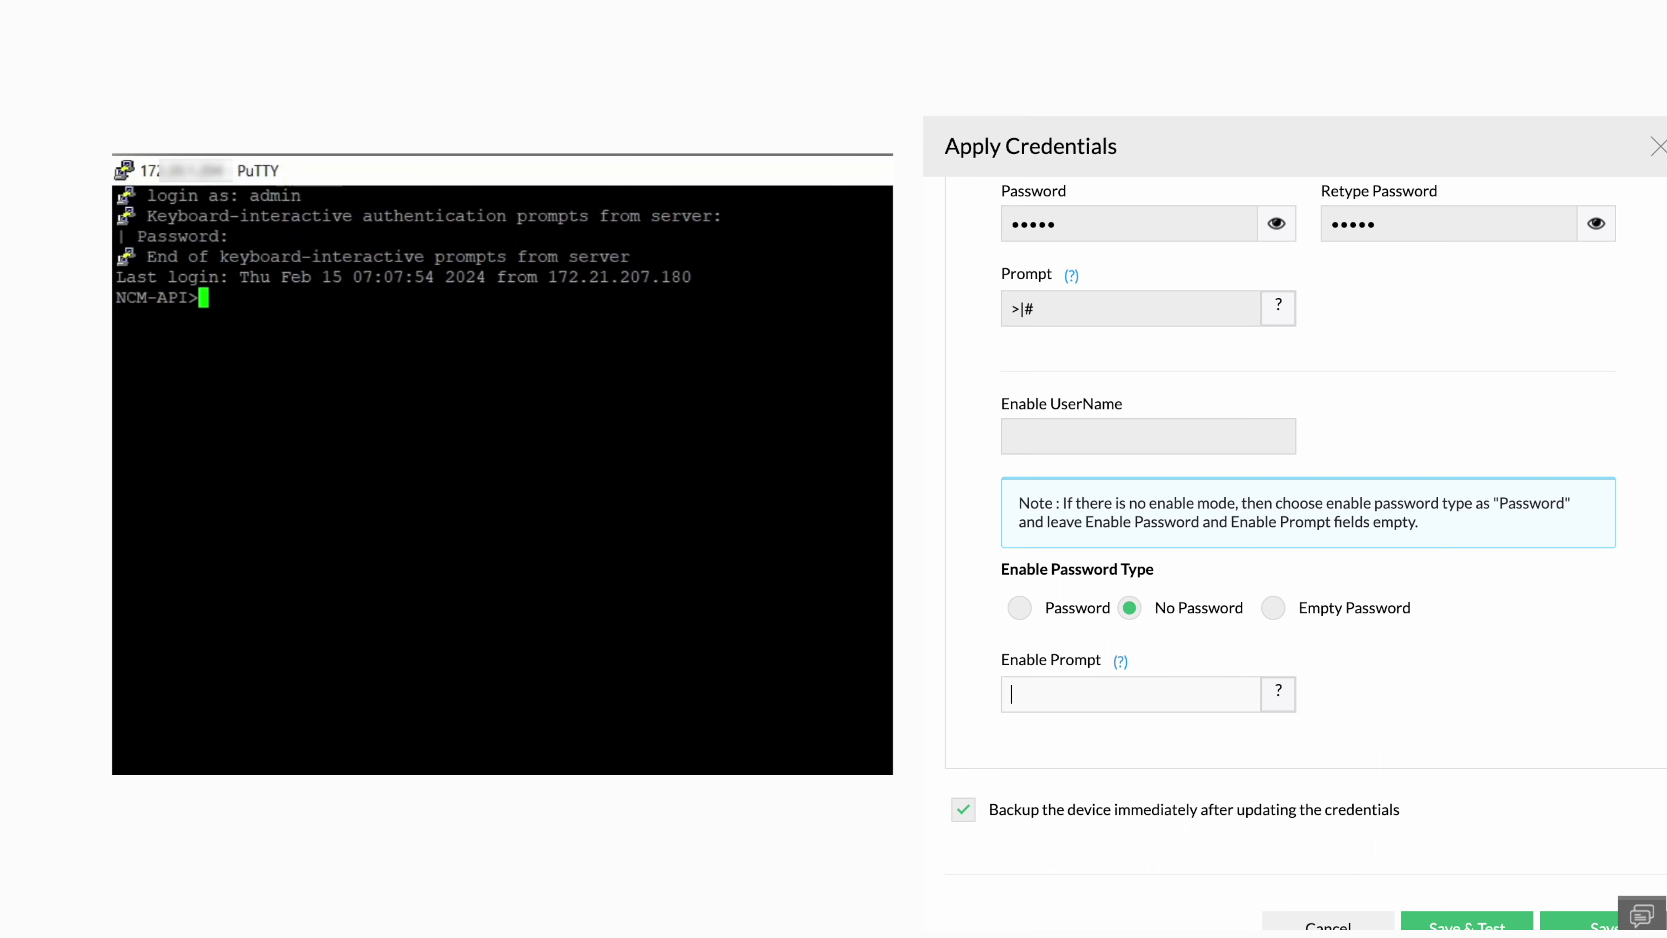
Confirm the NCM-API enable prompt, set the Enable Prompt to #, and save and test.
text(en)
key(Return)
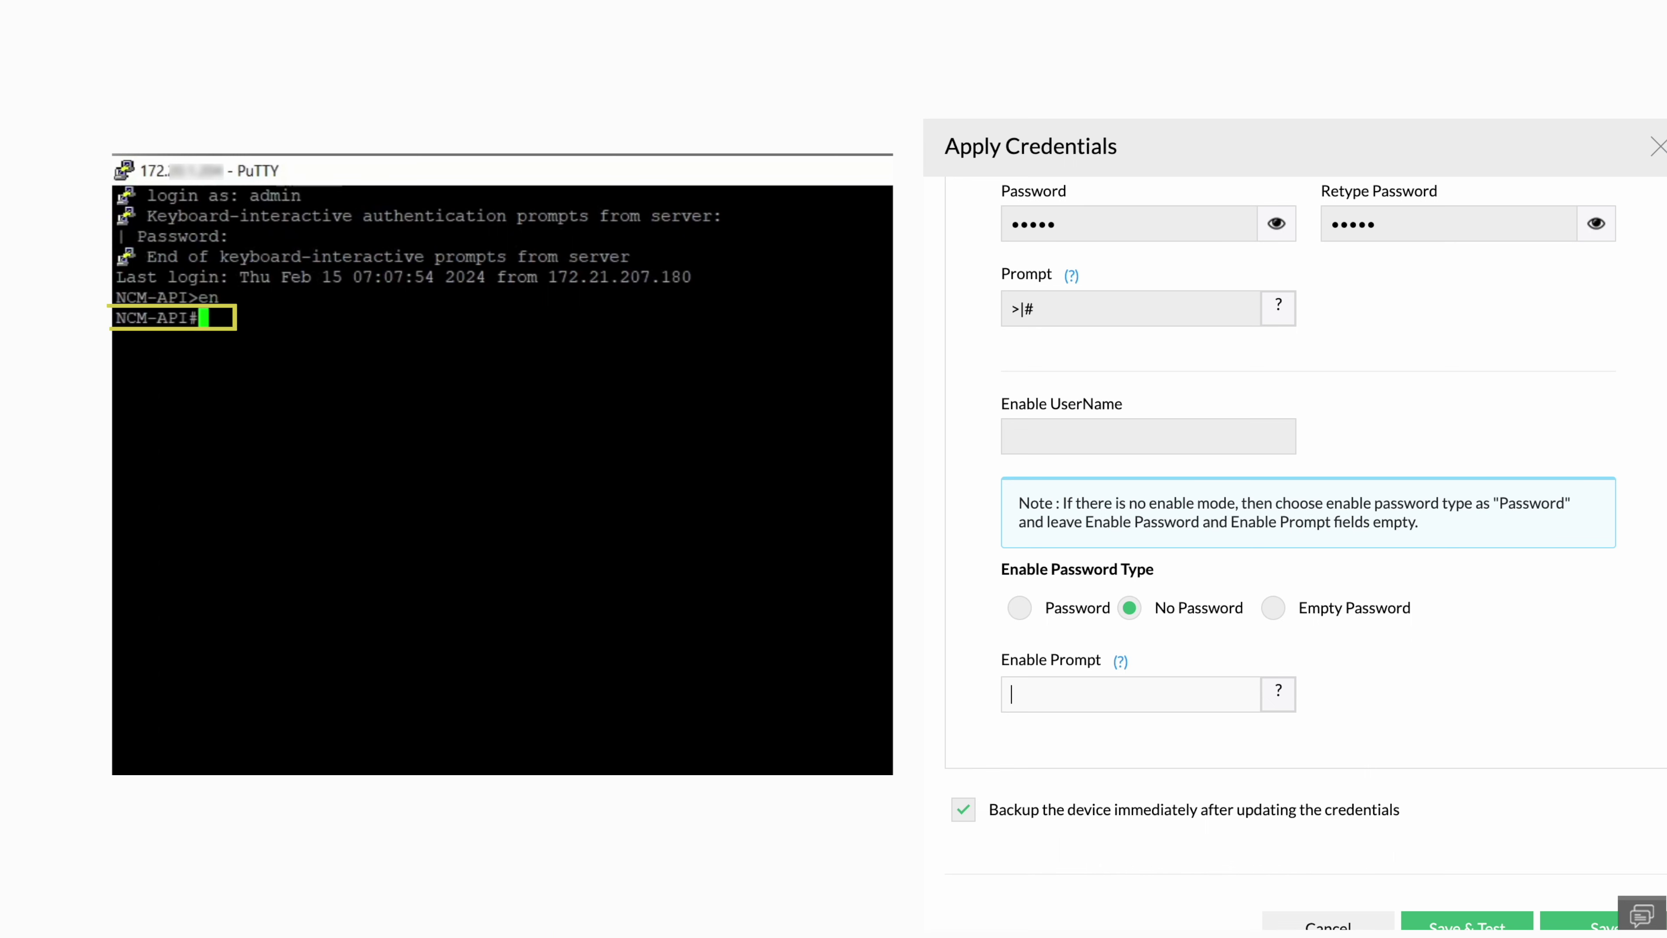
text(#)
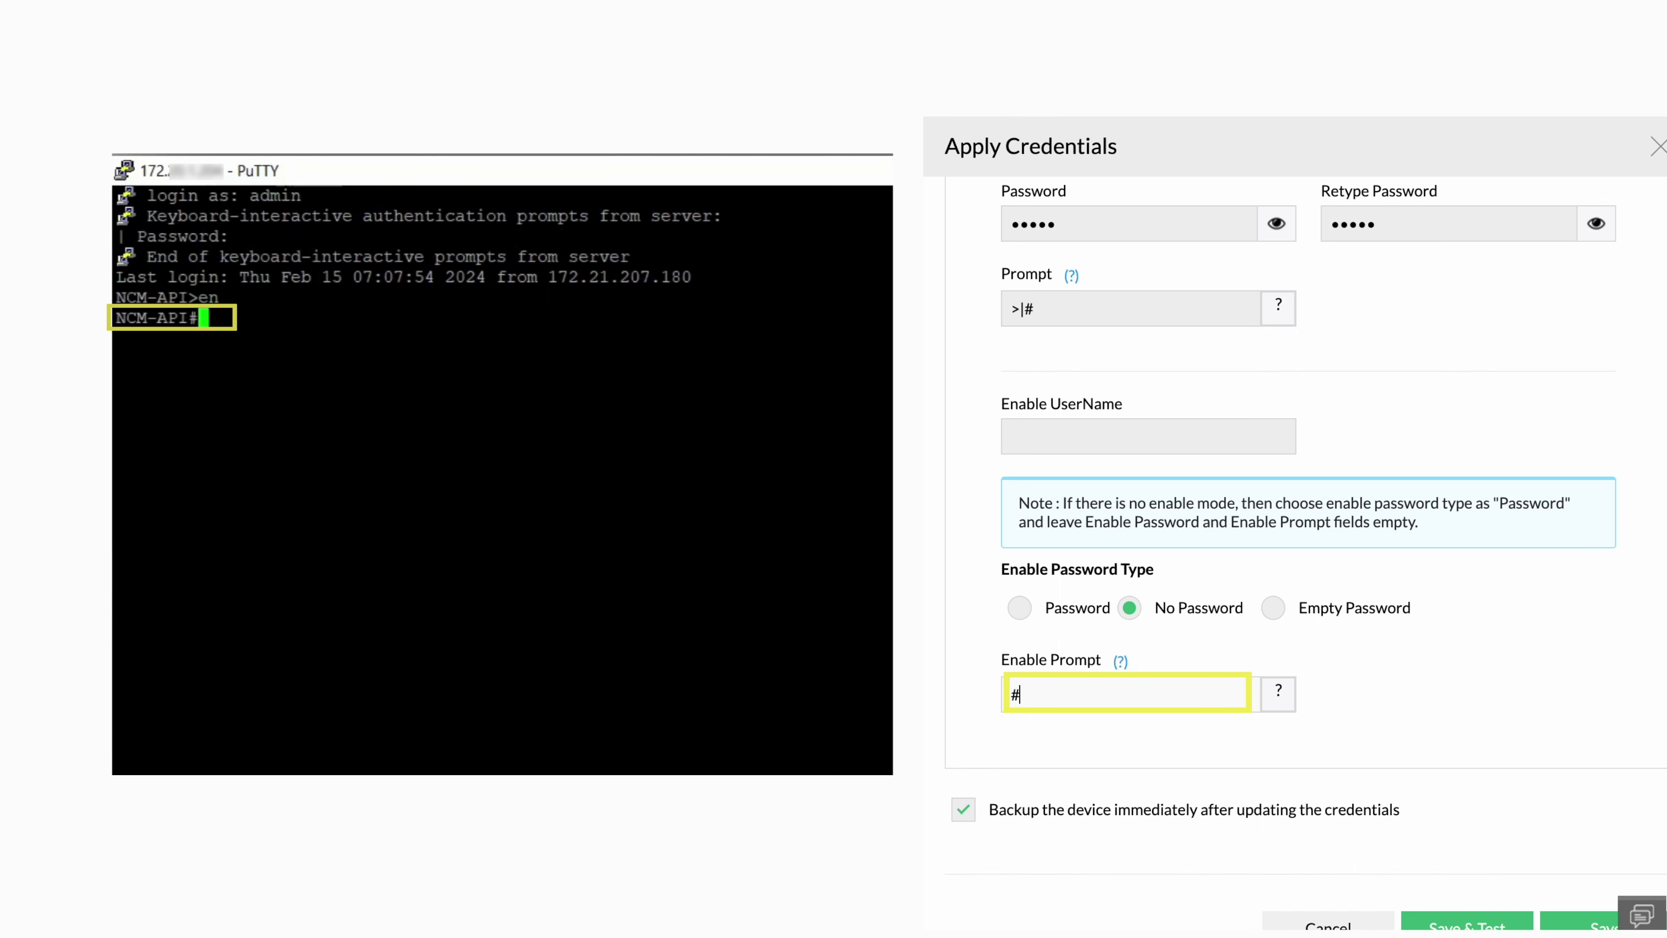
scroll(1570, 728, down, 4)
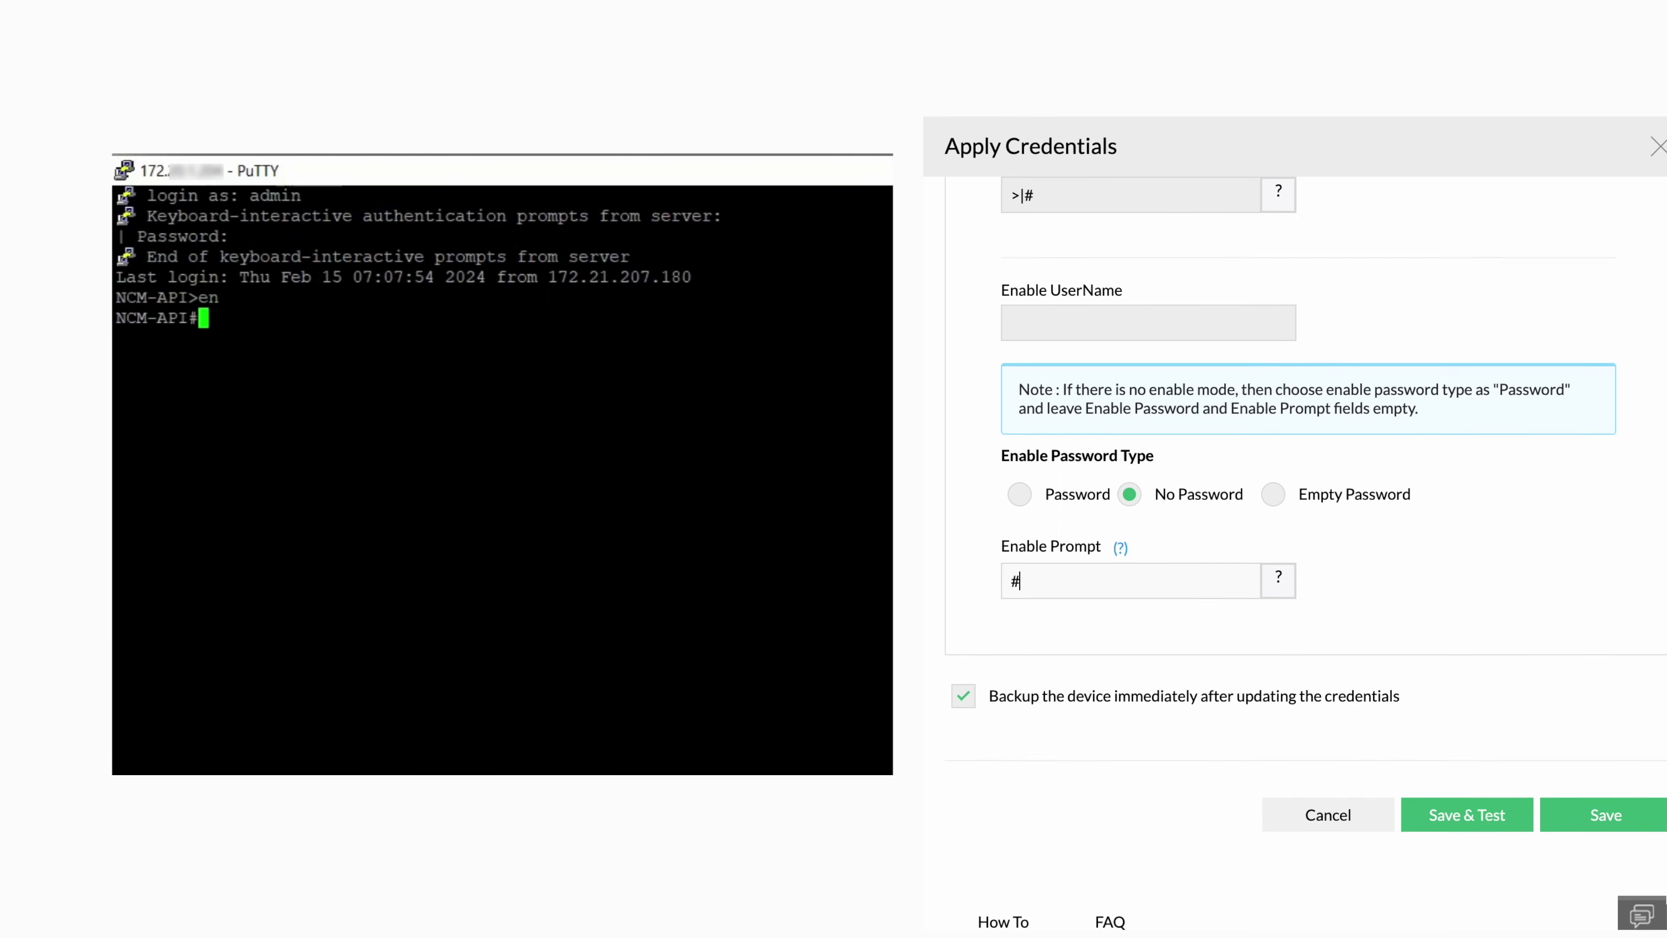
click(1484, 698)
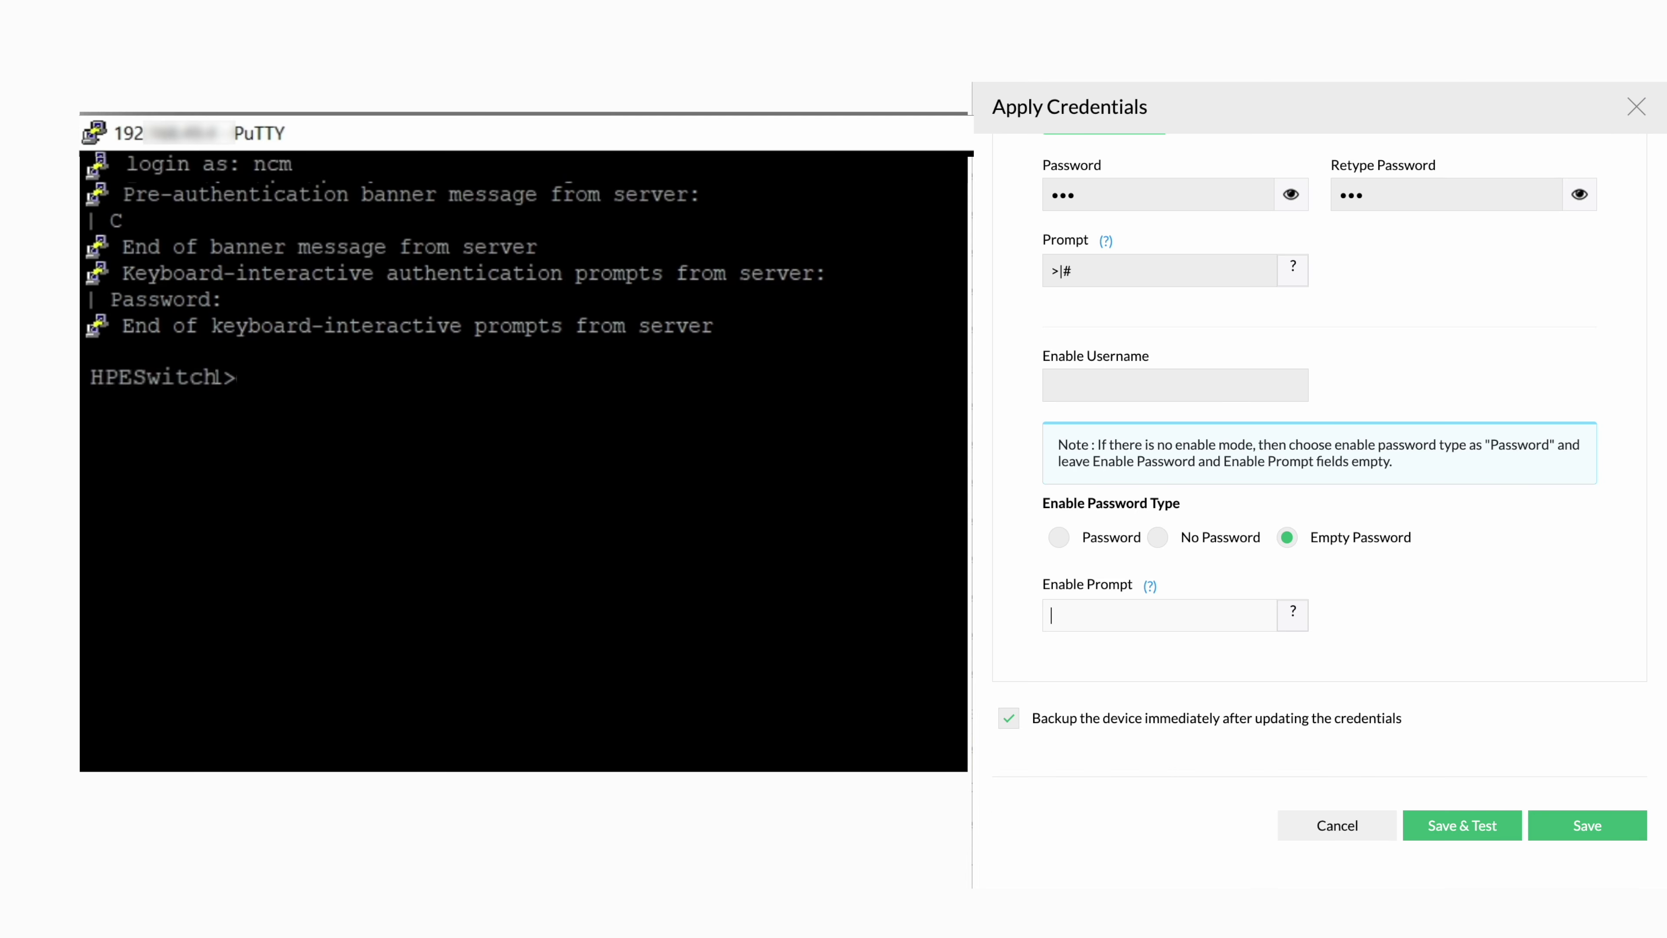
Run 'en' on the HPE switch and set its enable prompt to #.
text(en)
key(Return)
key(Return)
text(#)
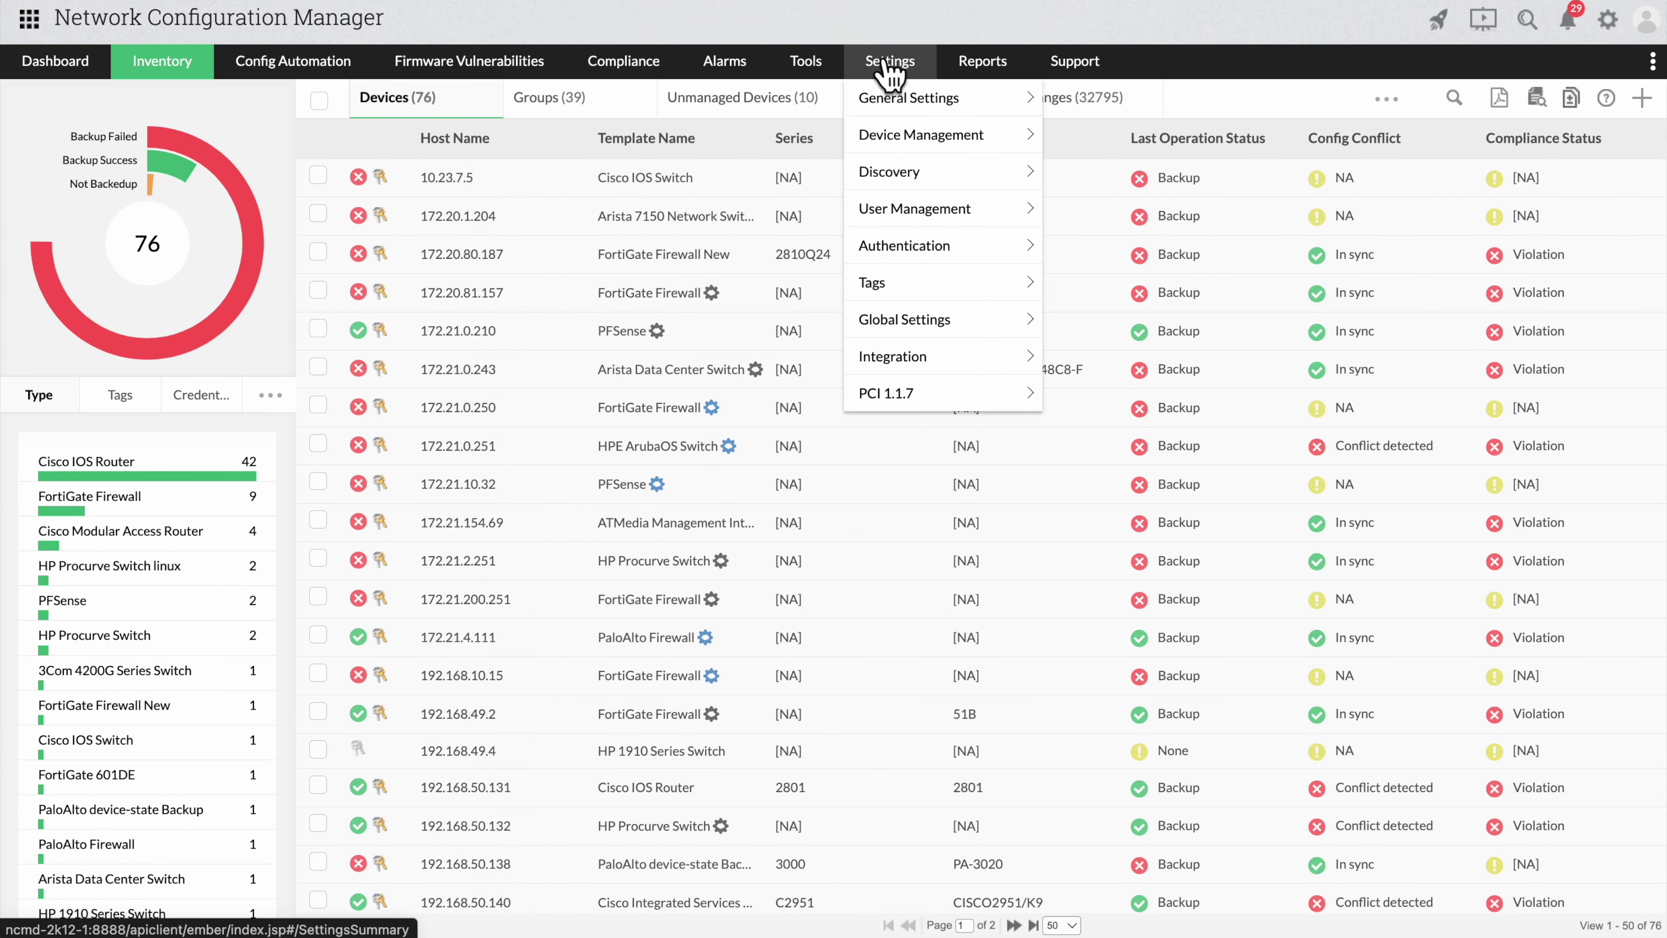
Go to Settings > Credentials > Backup Credentials and begin a new credential profile.
click(890, 66)
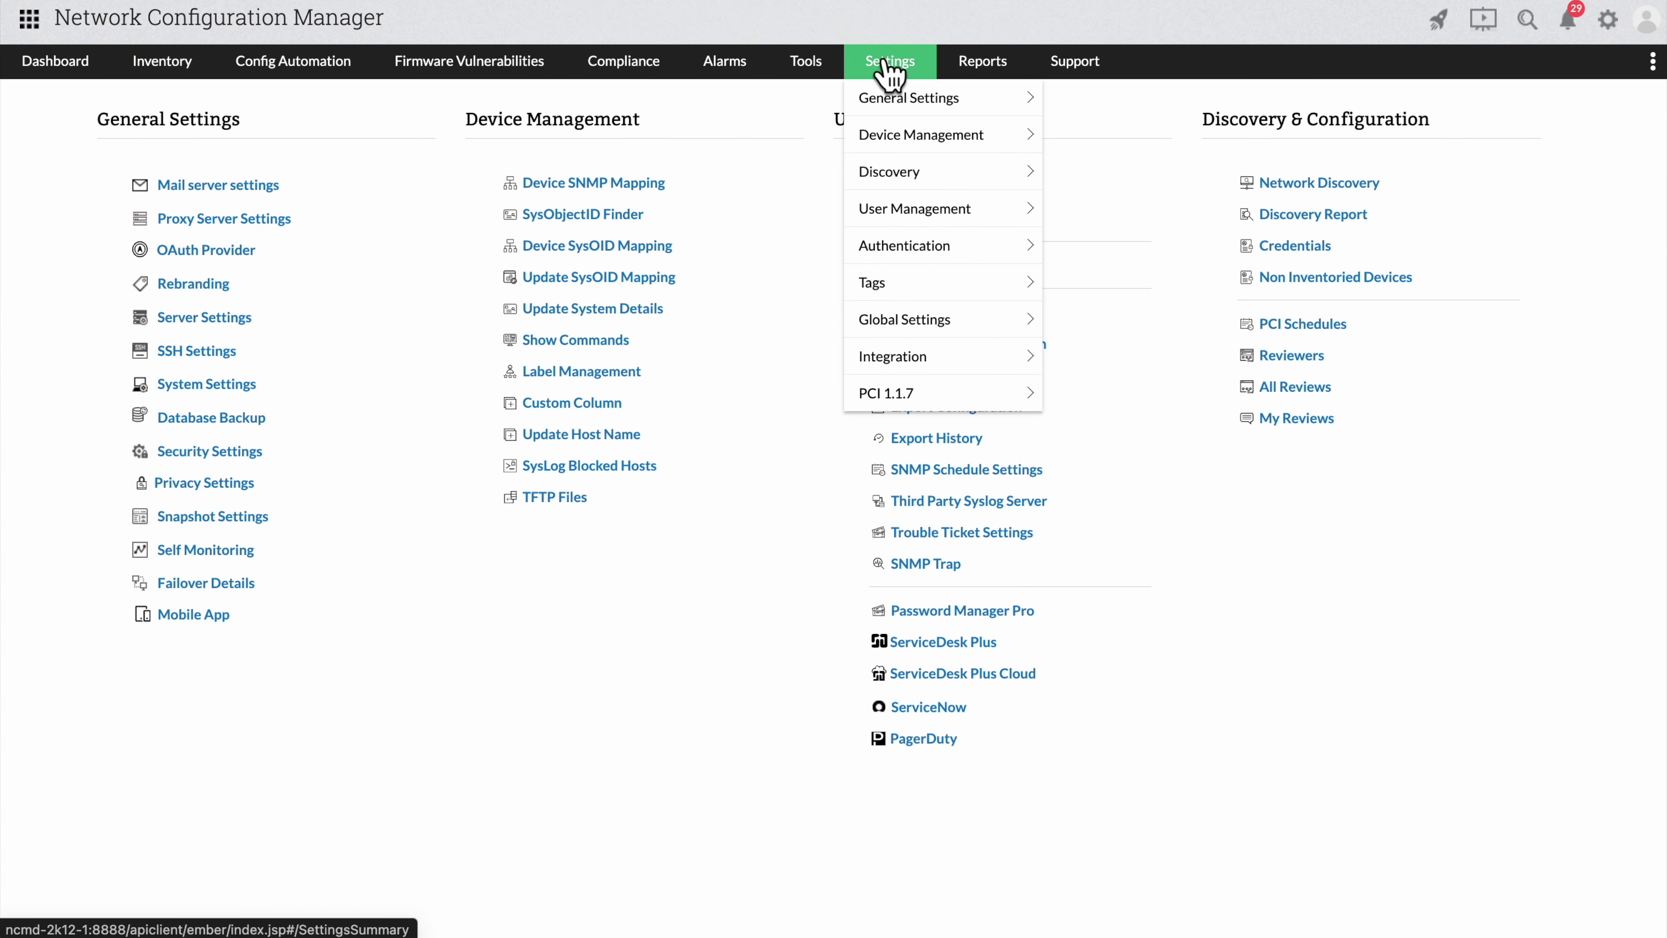
click(1315, 258)
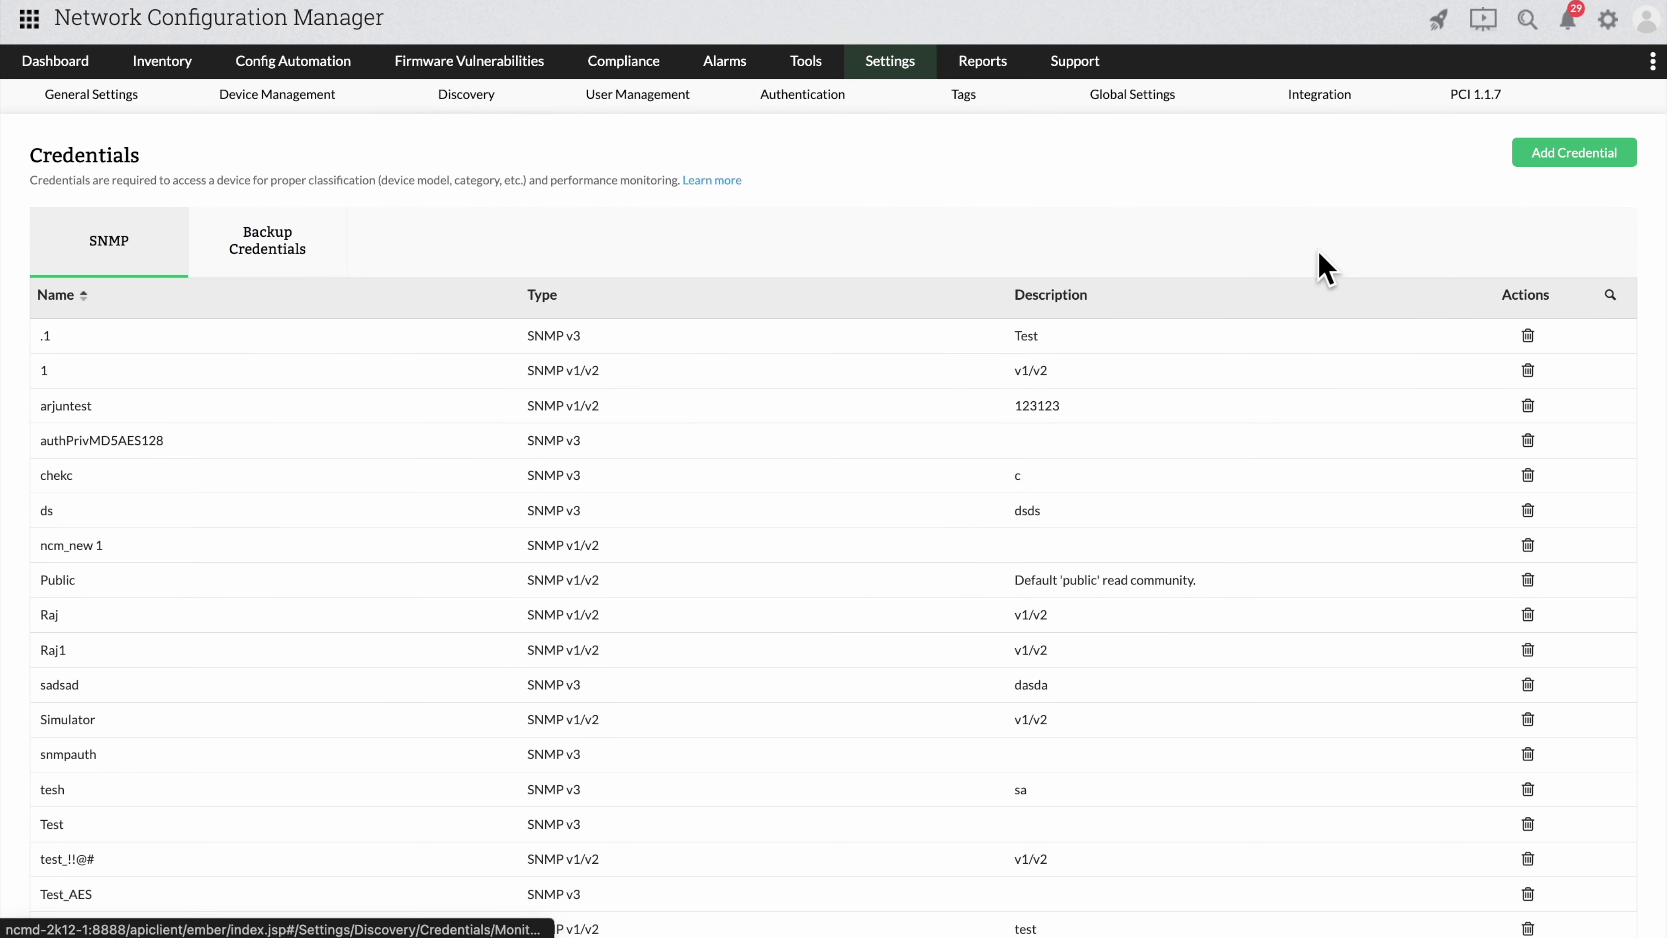
click(294, 248)
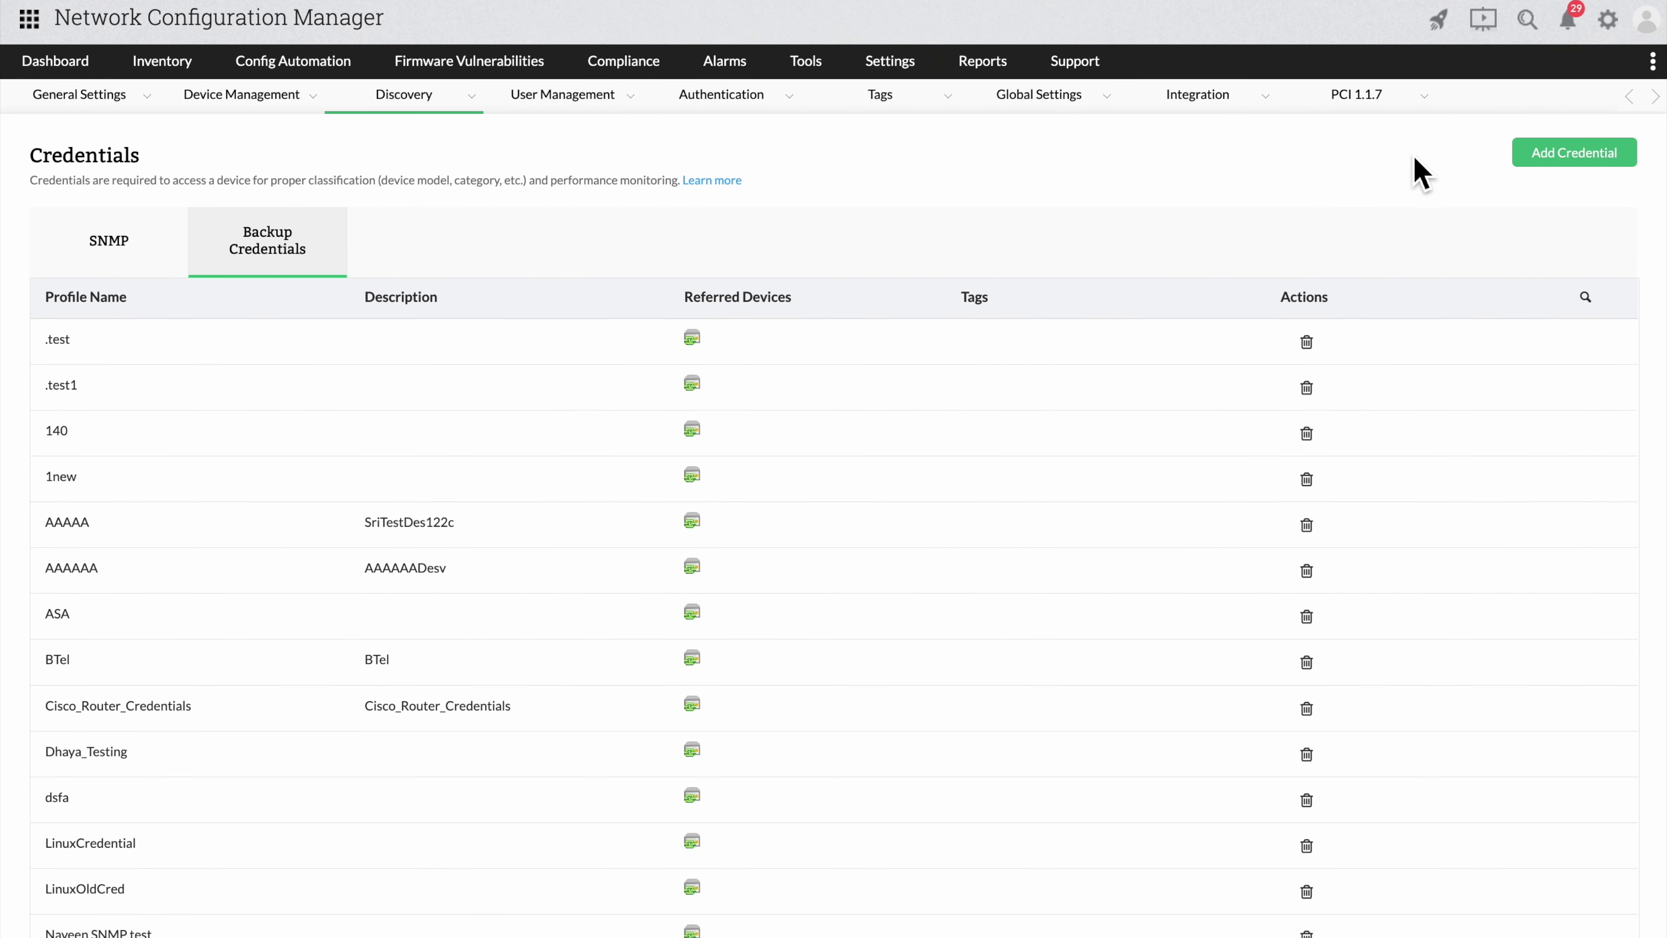
click(1529, 164)
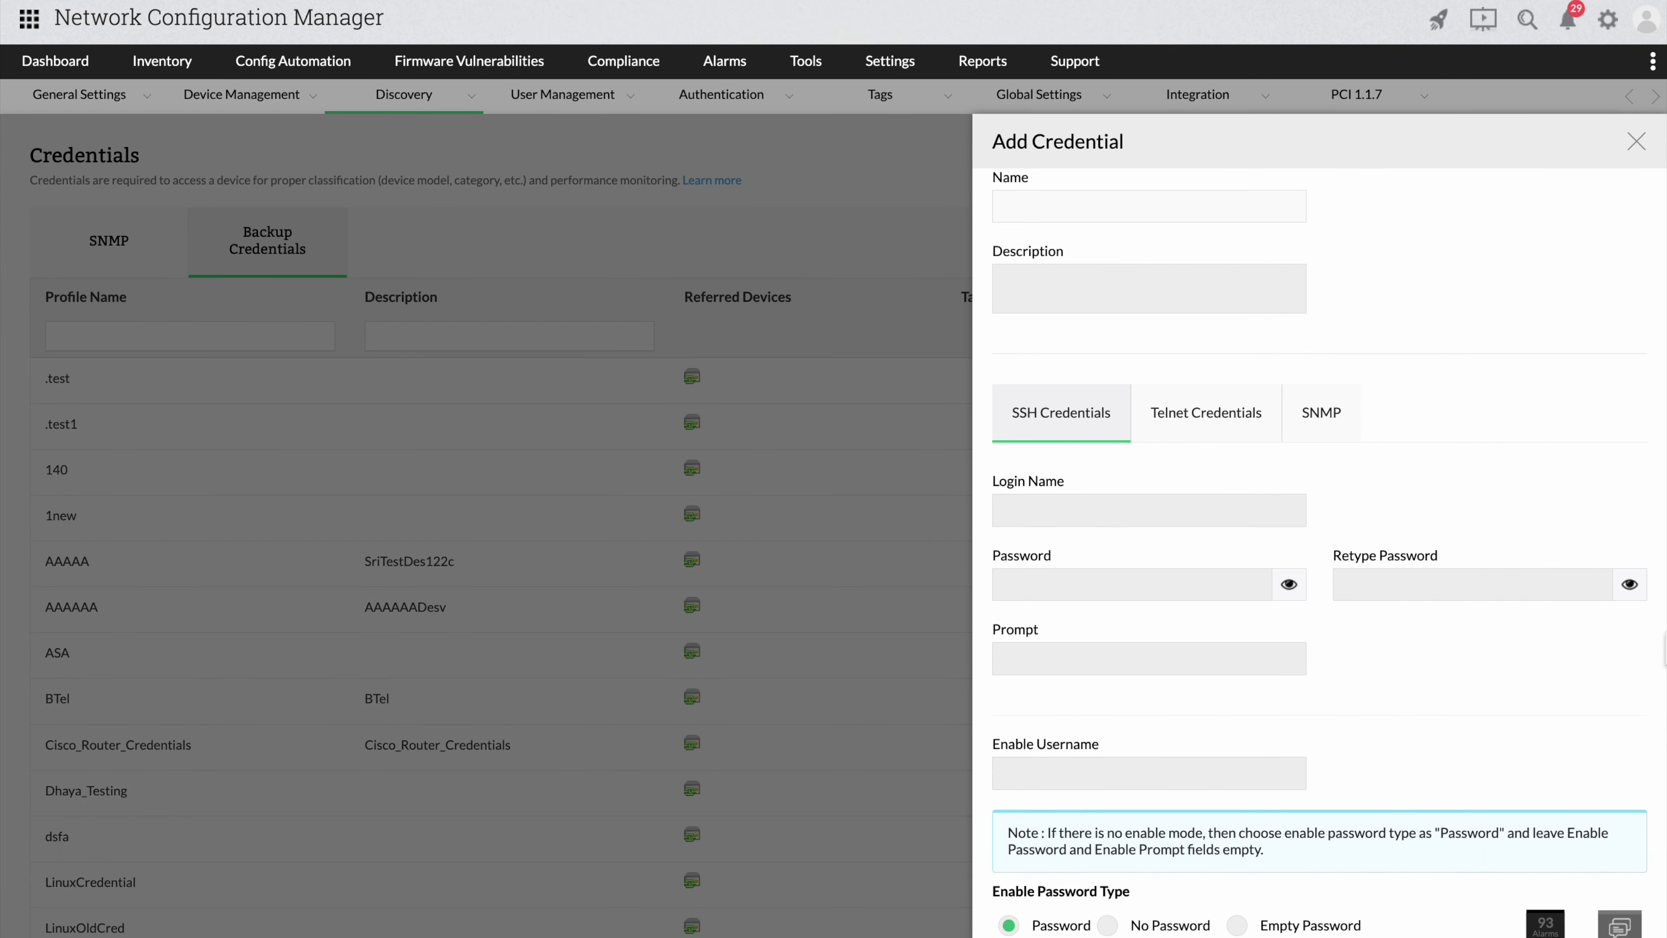
Name the profile 'palo alto credential' with SSH login 'ncm' and its password entered twice.
text(palo alto credential)
click(1148, 510)
text(ncm)
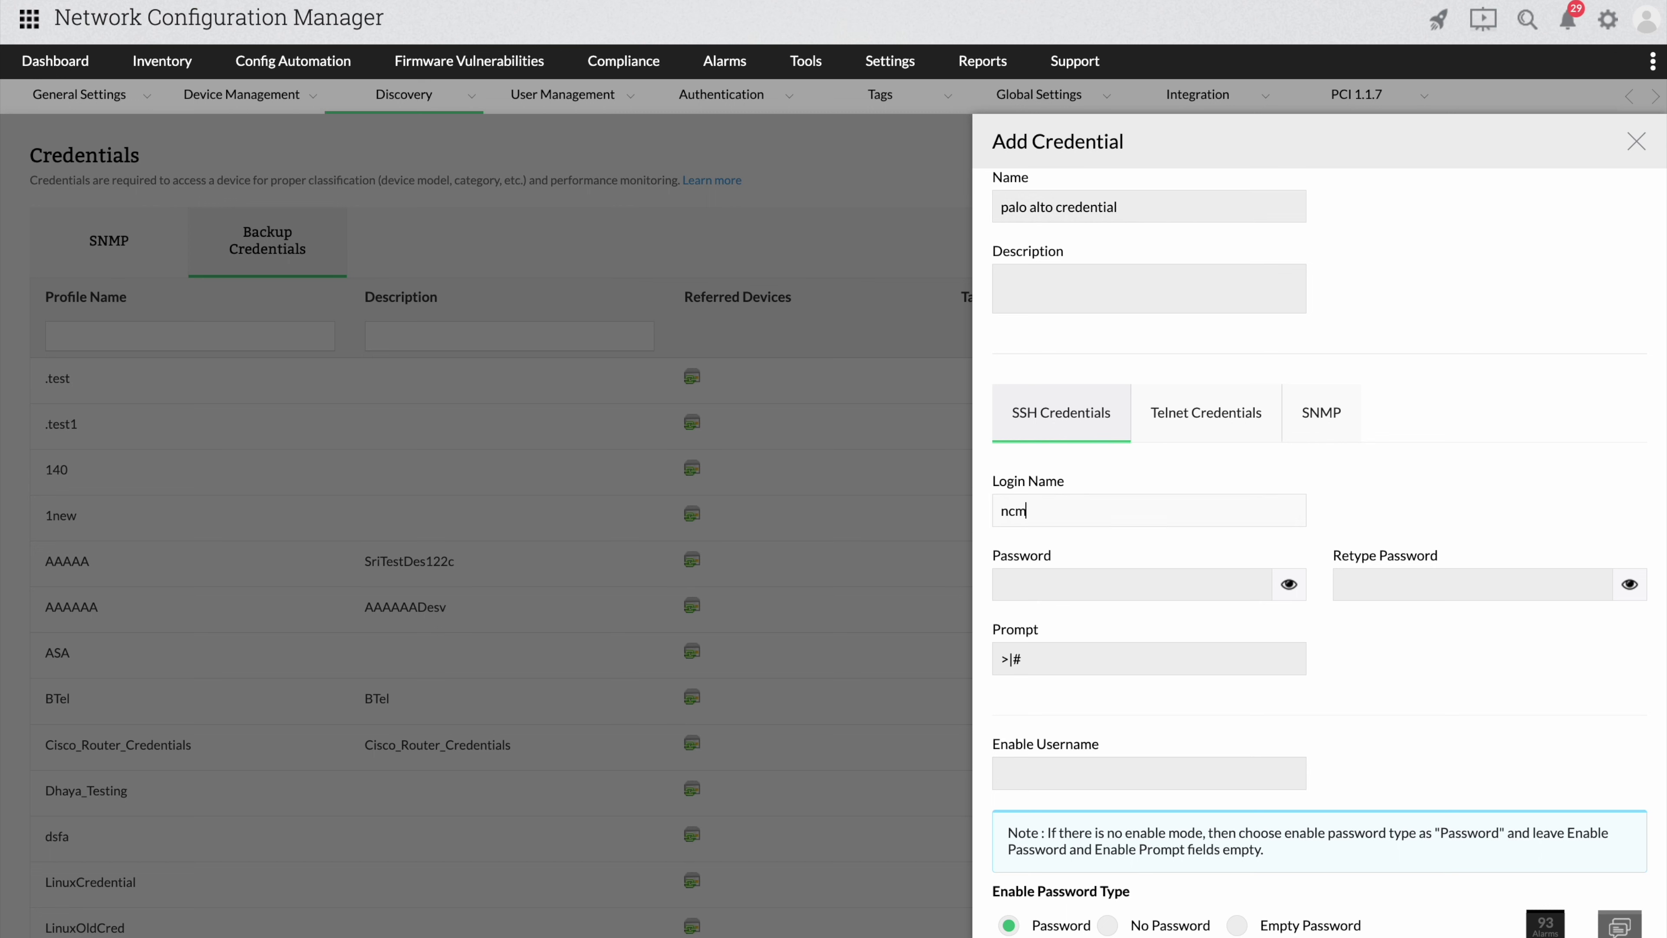
key(Tab)
text(admin)
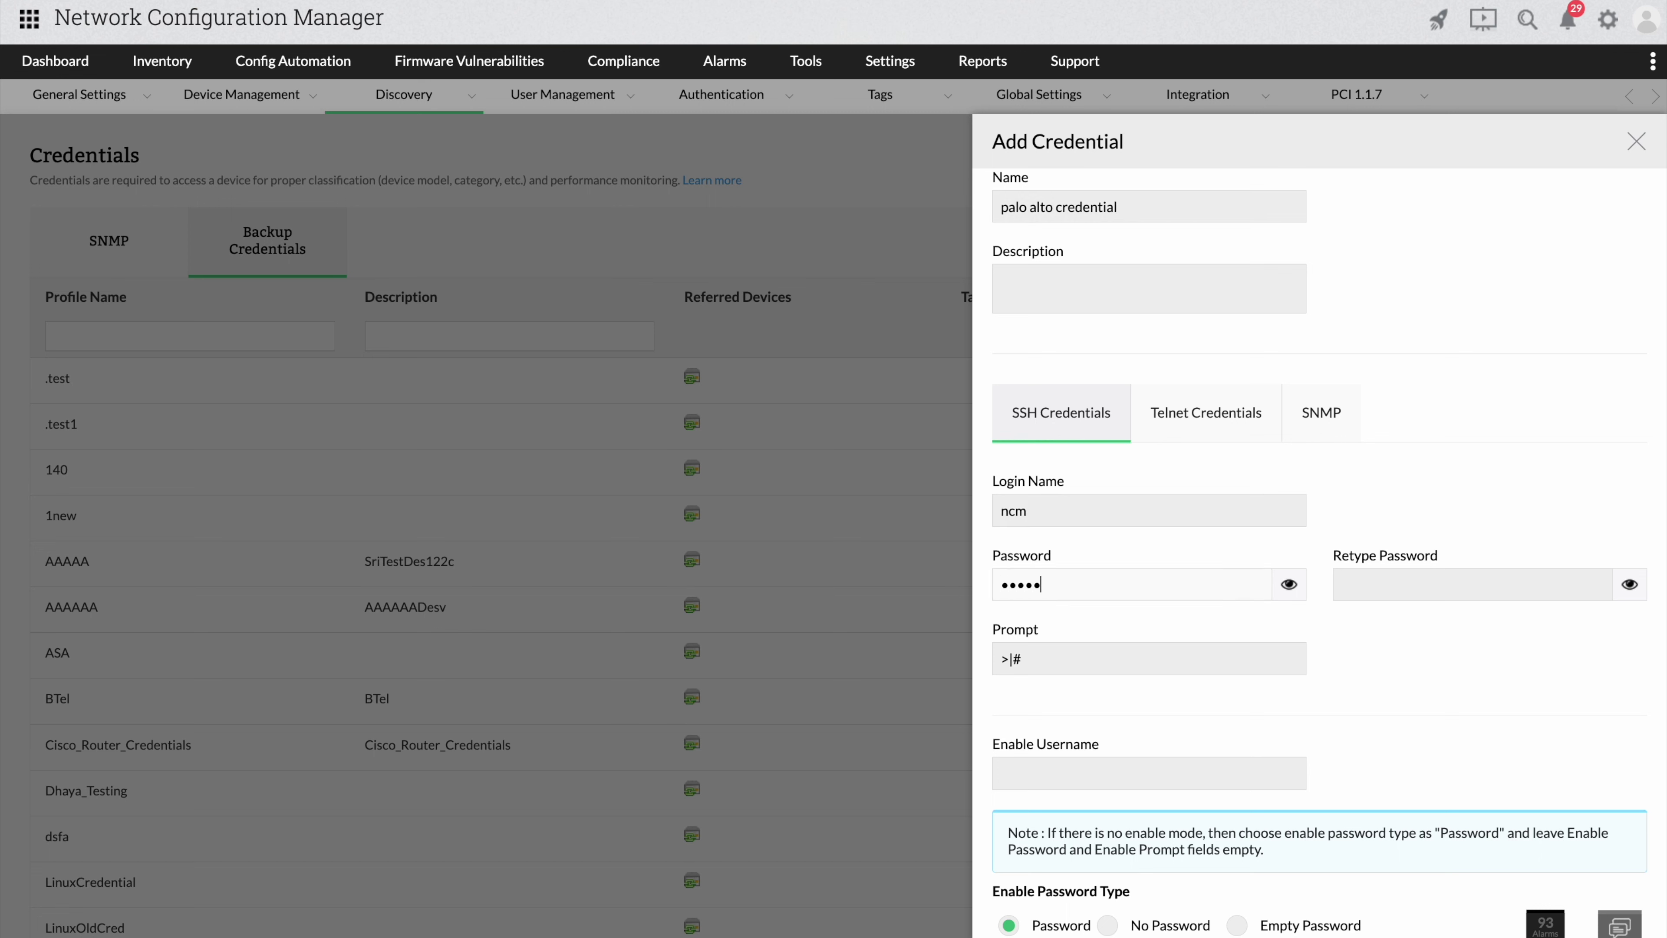
key(Tab)
text(admin)
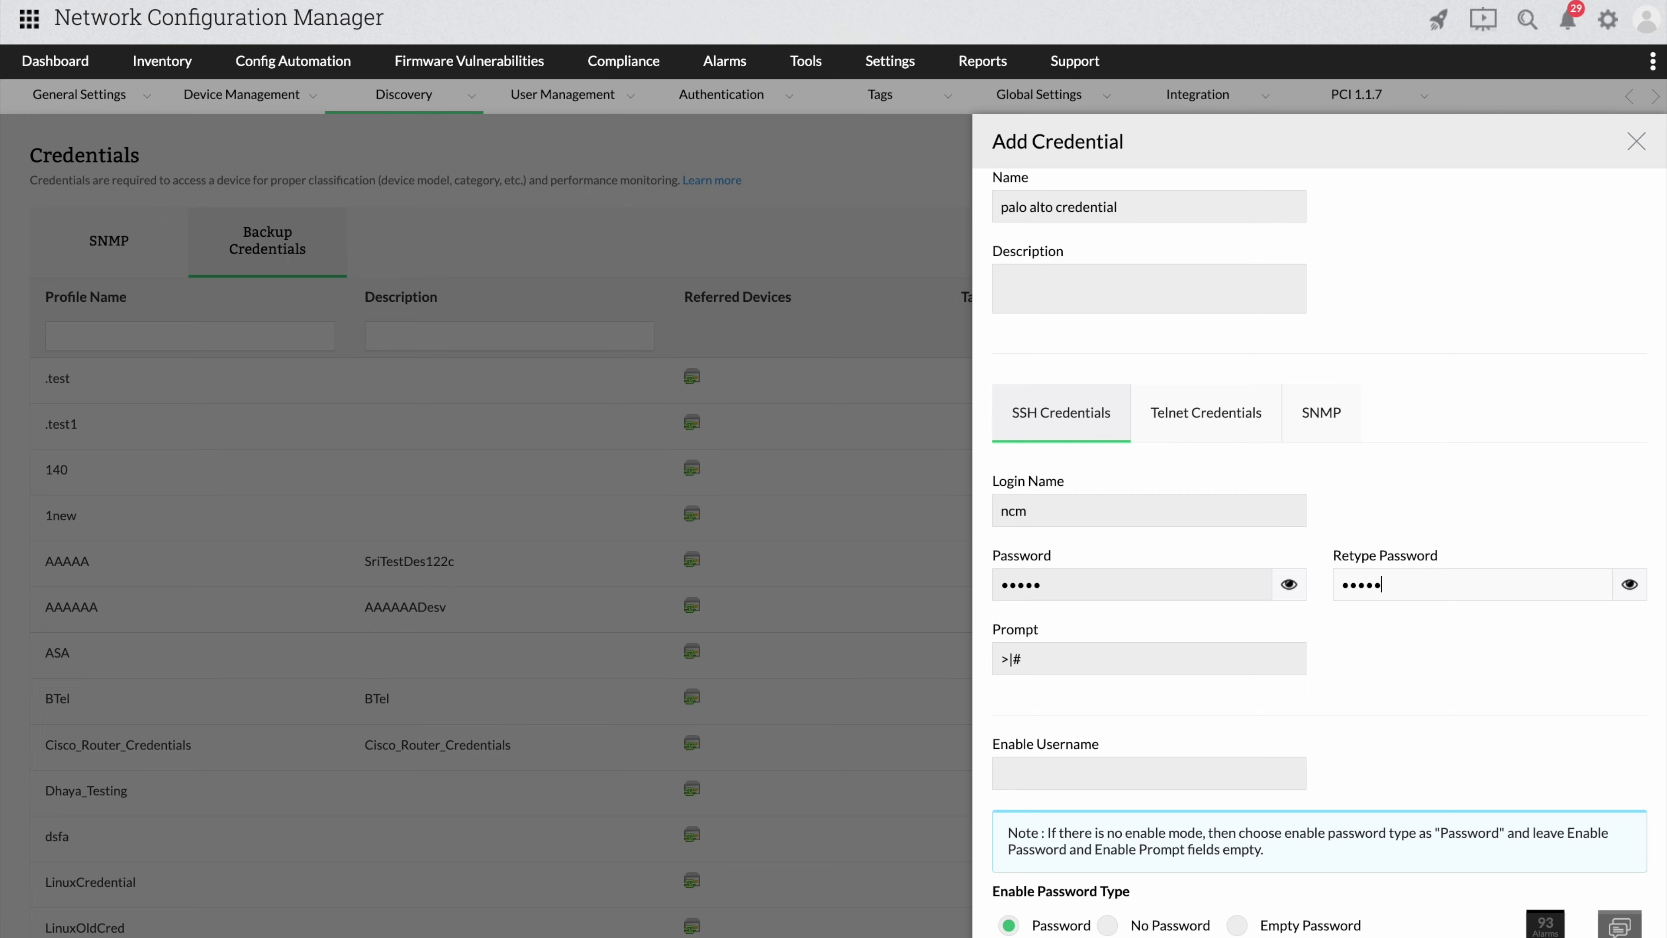
Enter the enable password twice and save the profile.
scroll(1329, 554, down, 4)
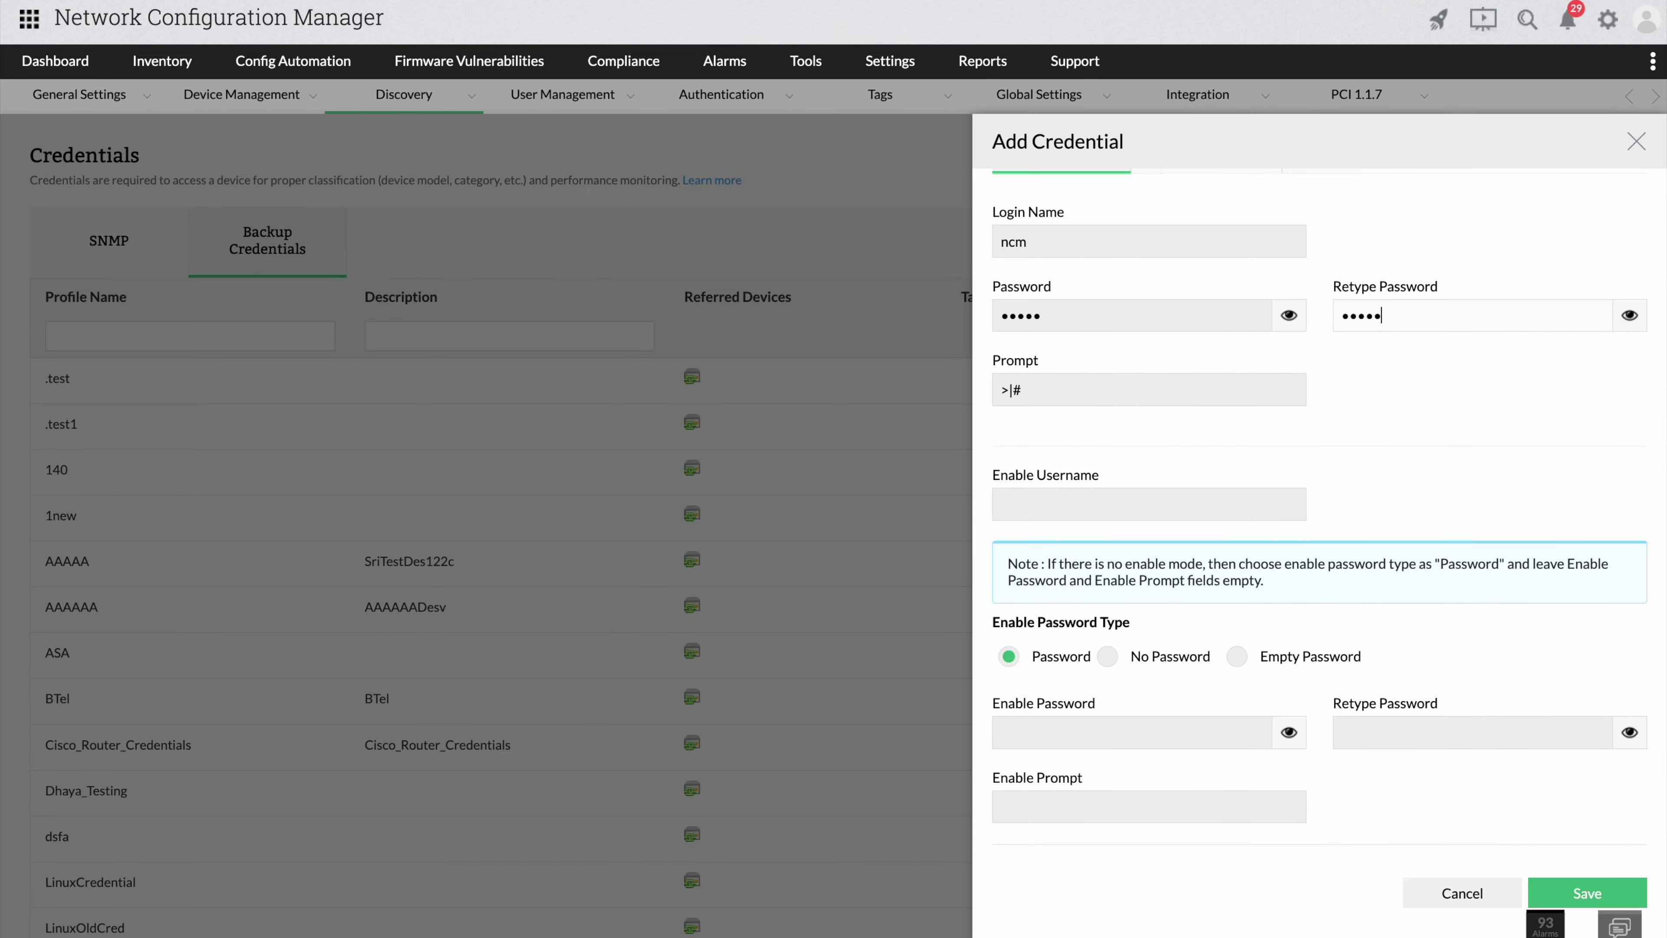
key(Tab)
key(Tab)
key(Tab)
key(Tab)
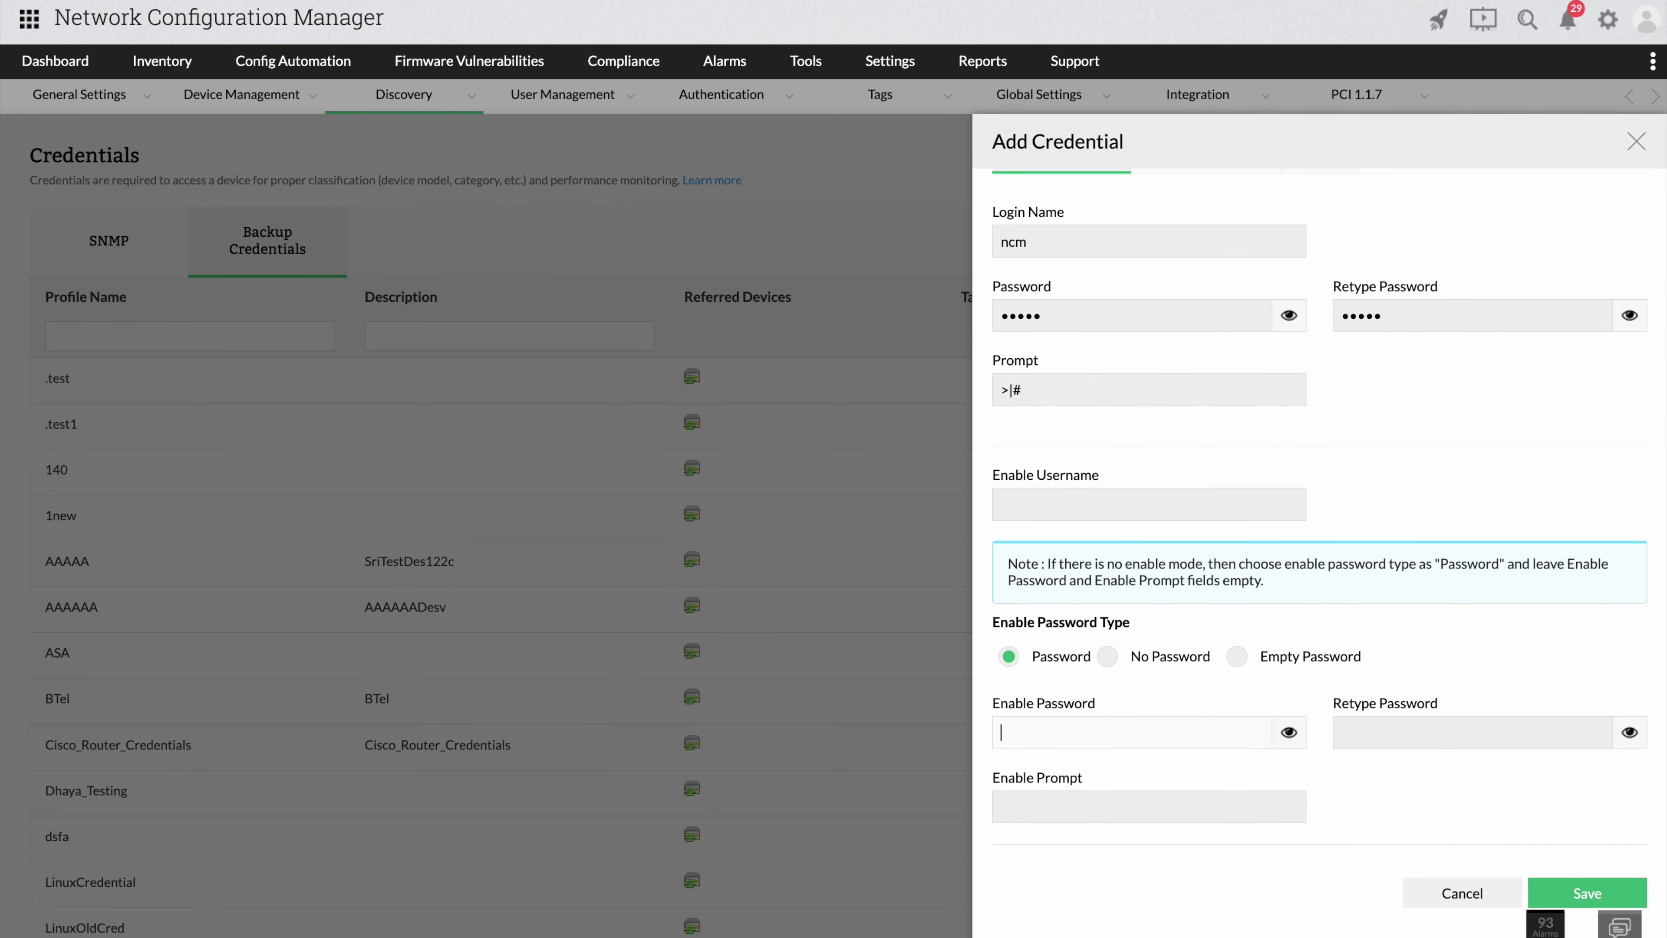
text(test)
key(Tab)
text(test)
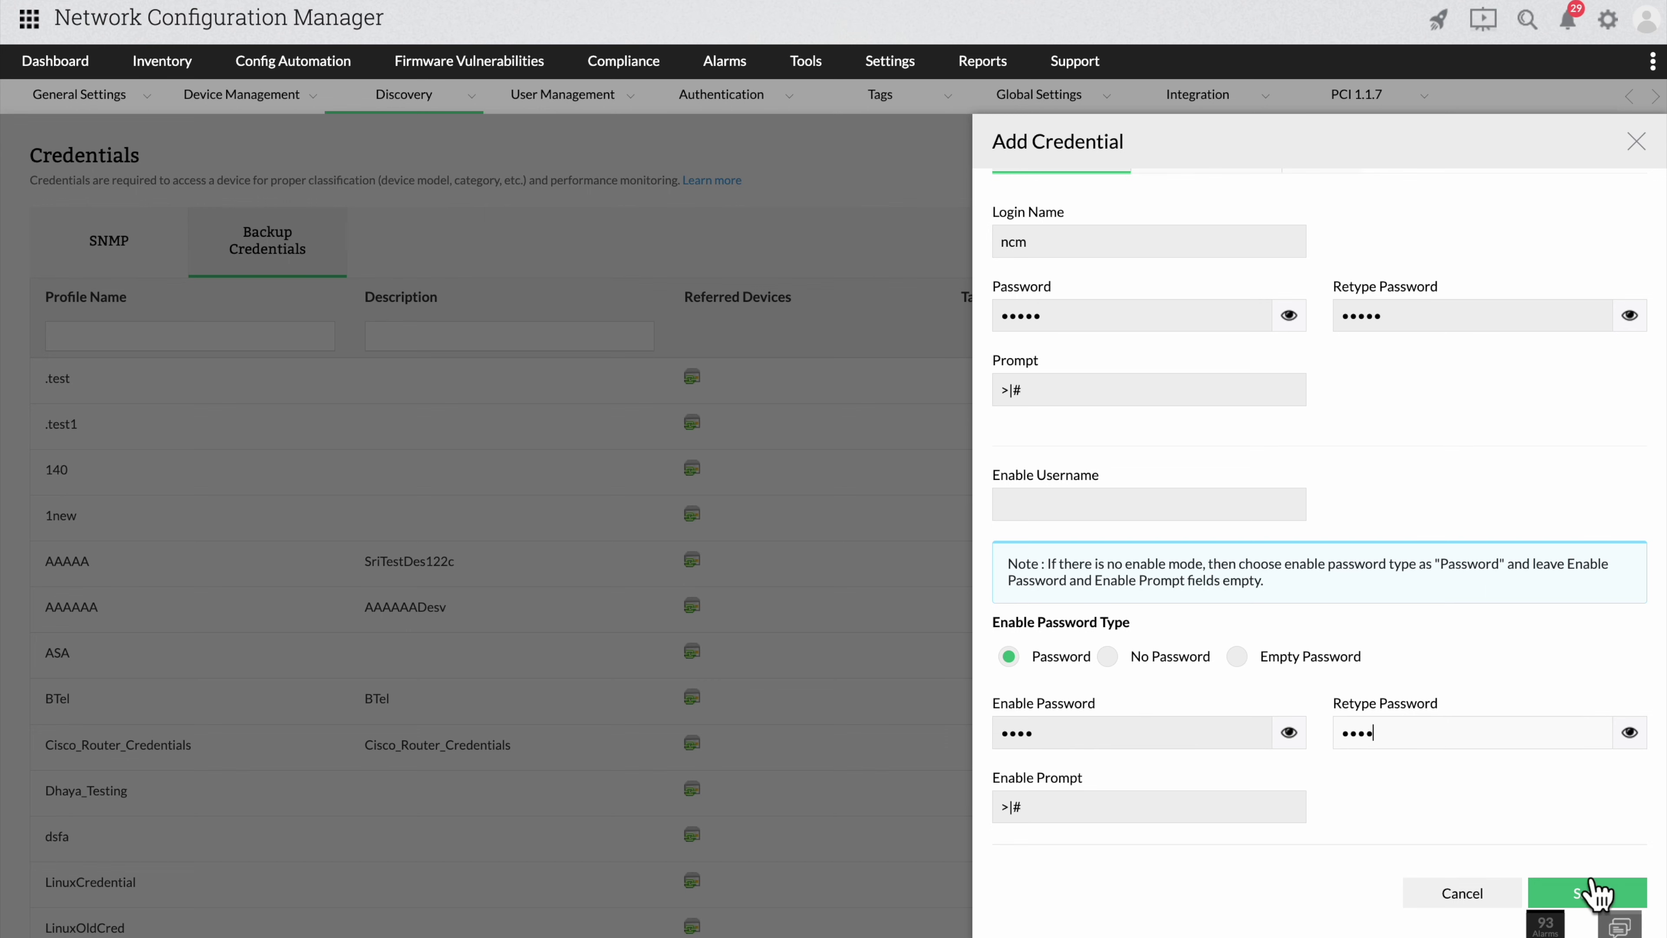
click(1592, 893)
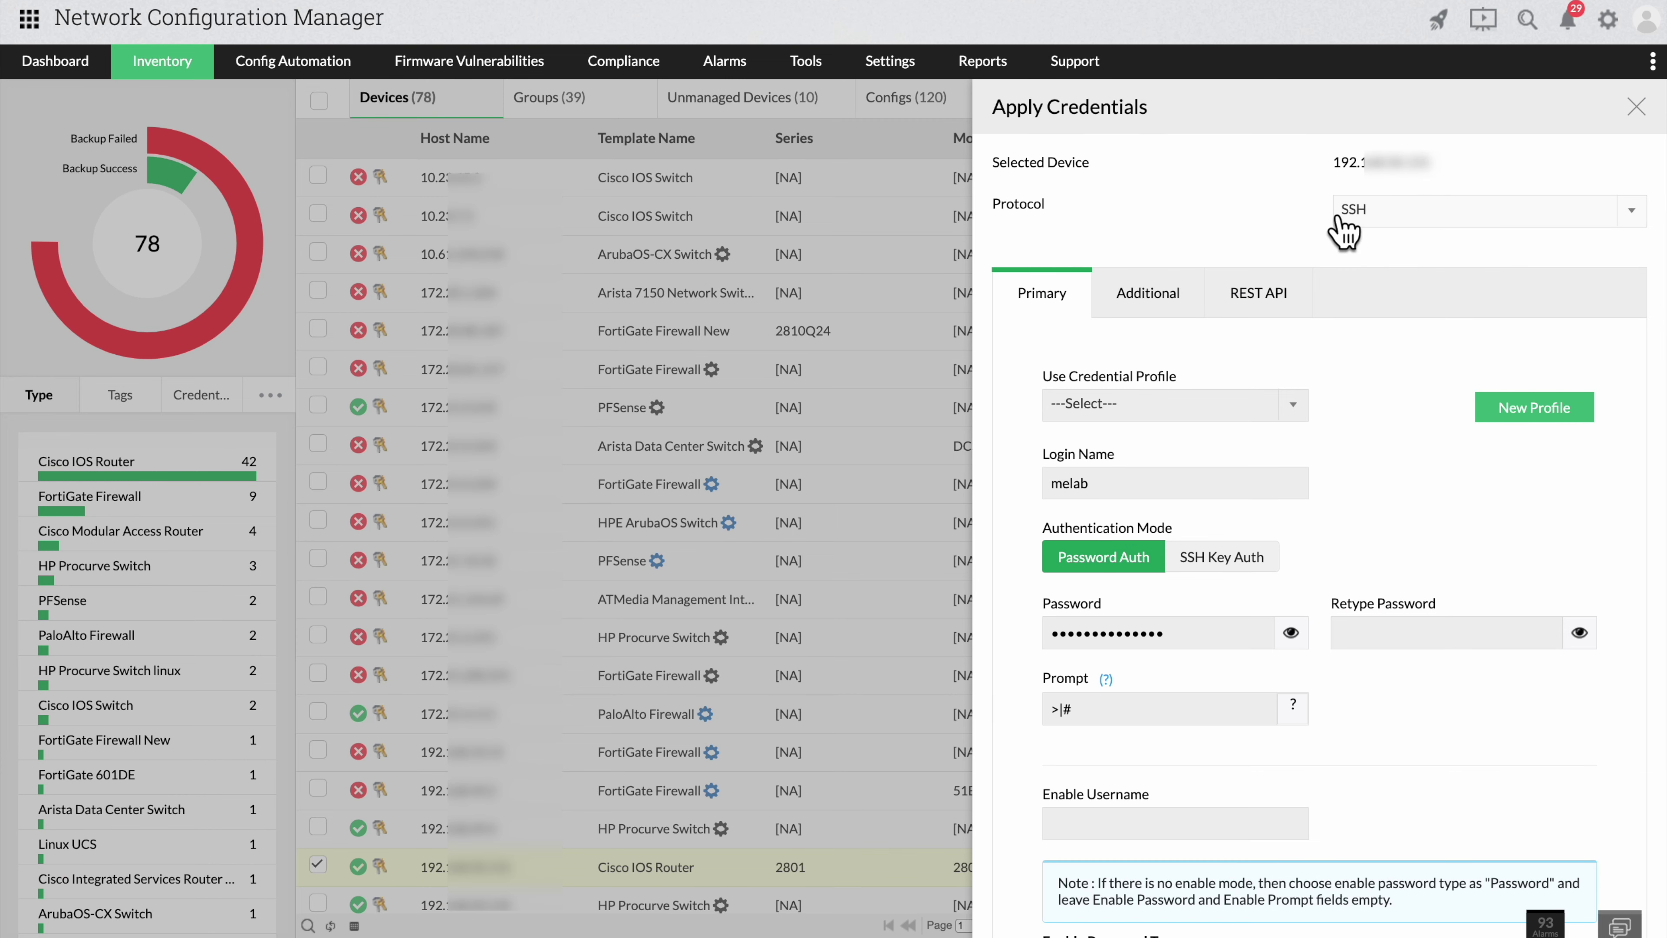
Select the 'palo alto credential' profile for the Cisco IOS Router, then save and test.
click(1173, 408)
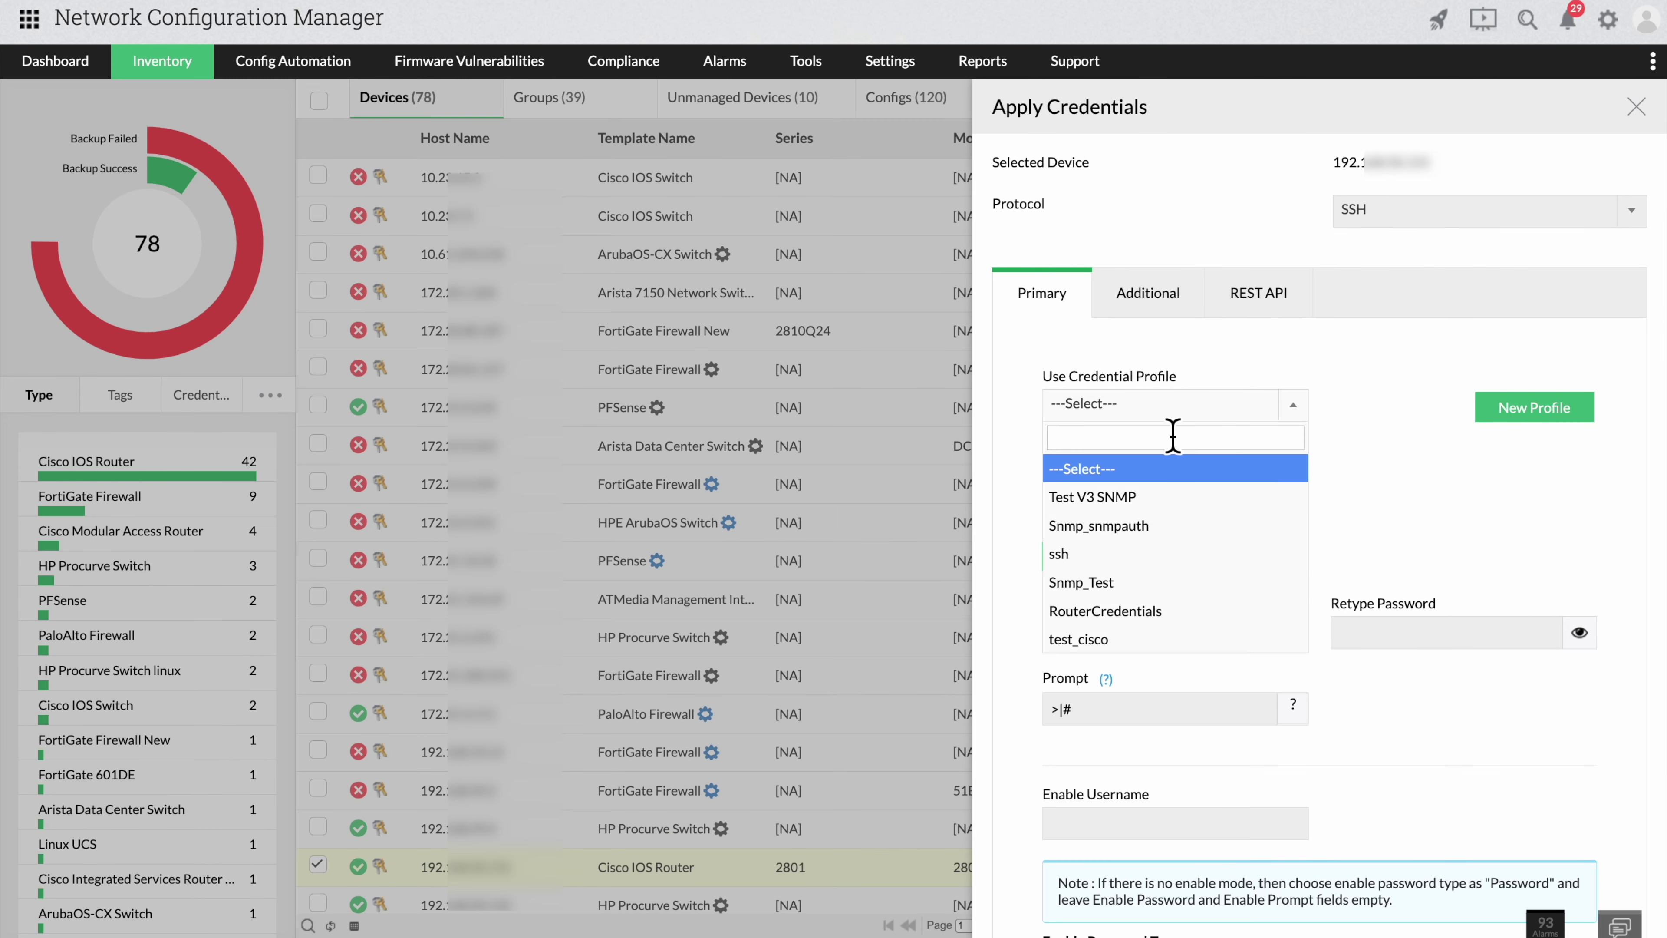
text(palo)
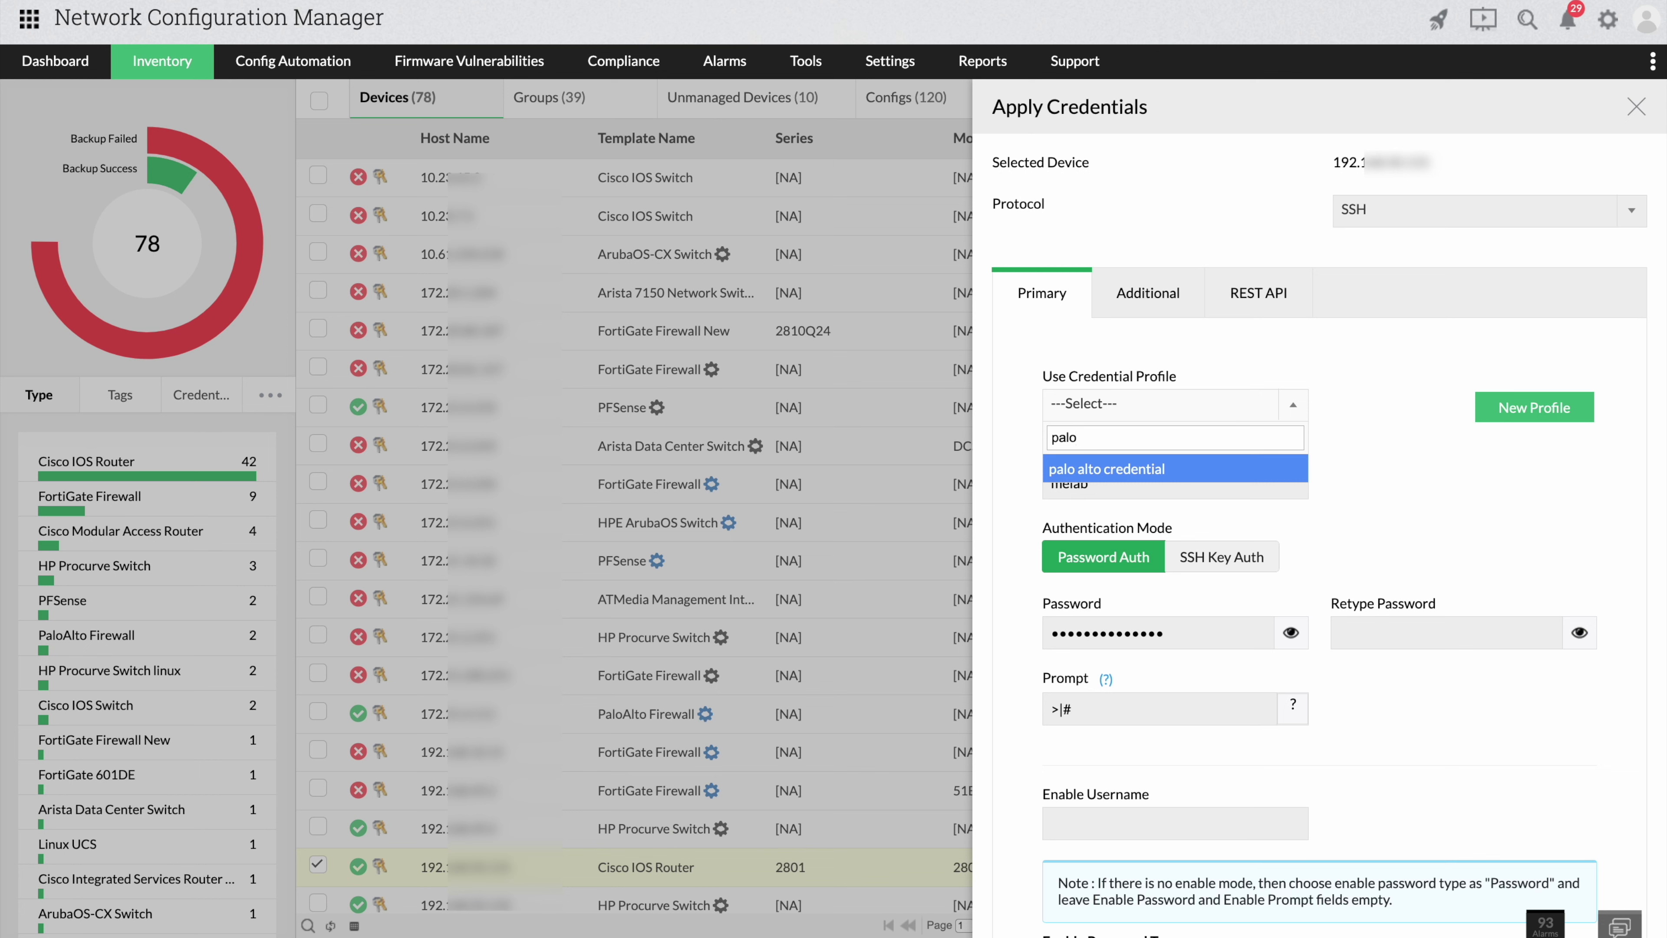
key(Return)
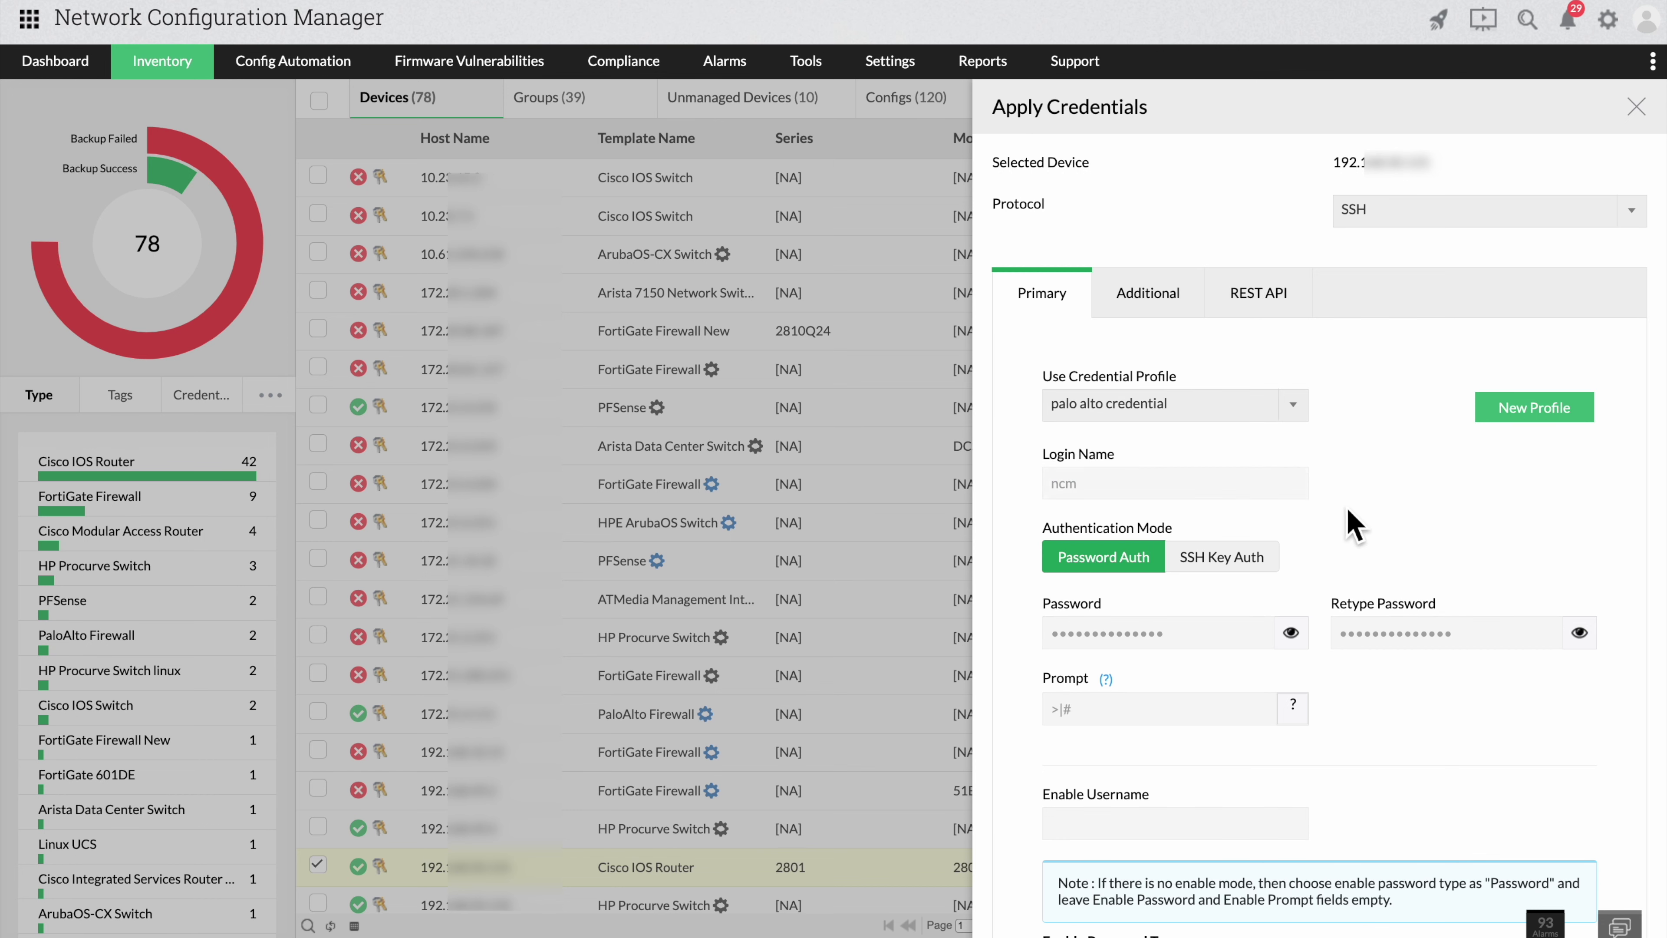
scroll(1351, 522, down, 10)
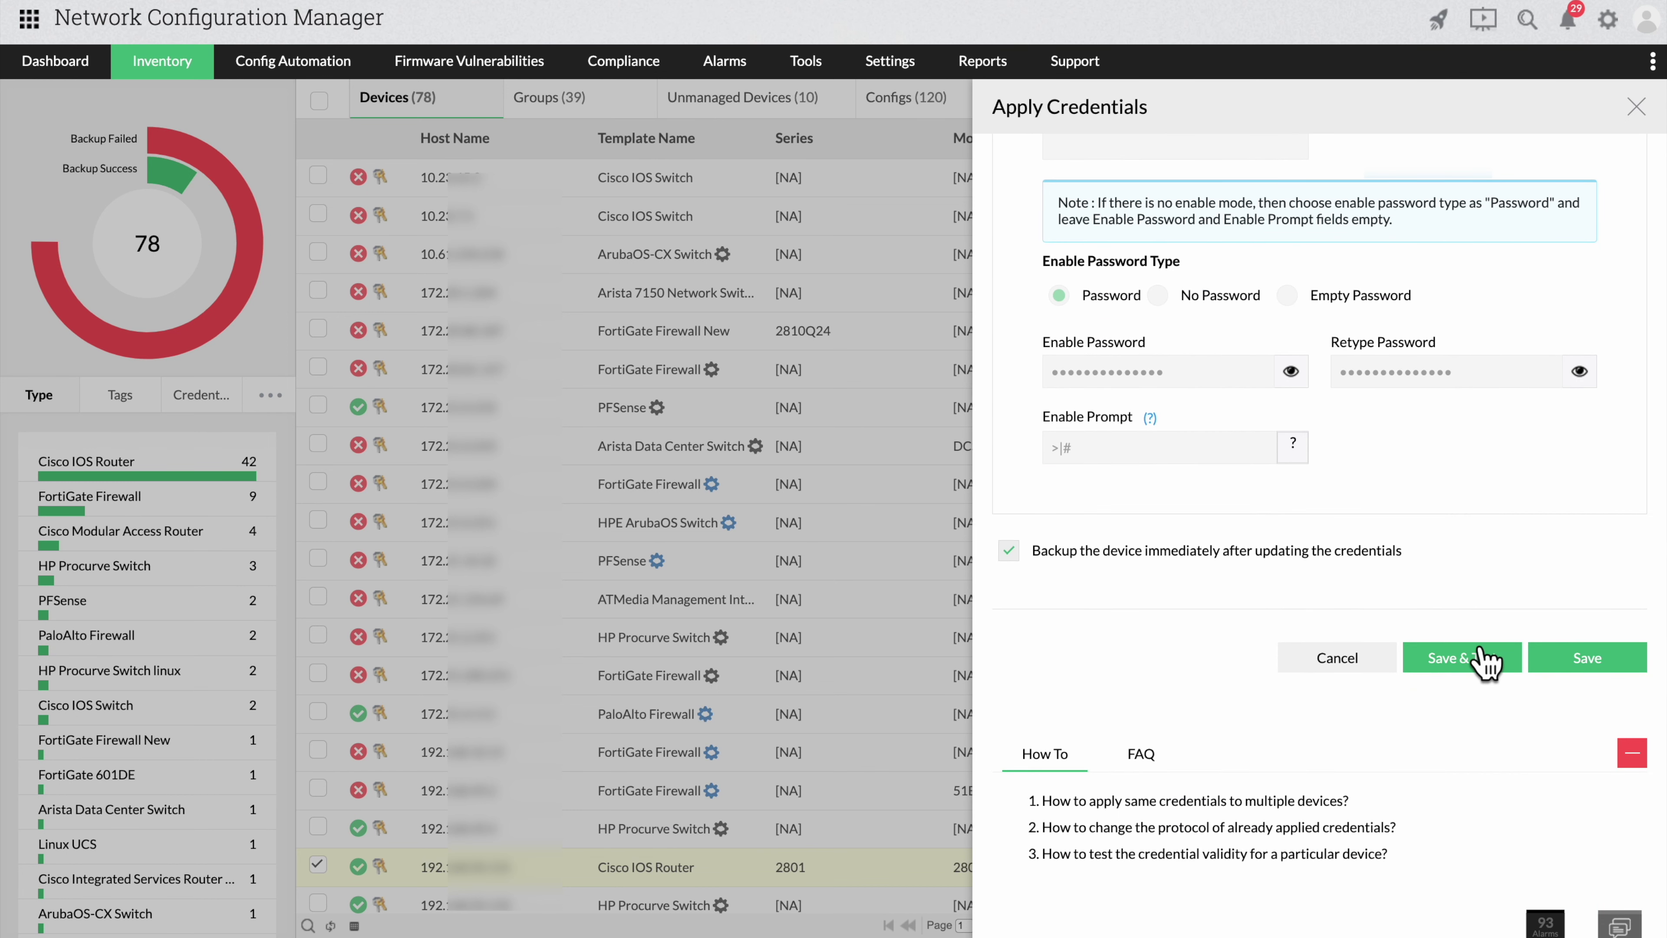
click(1484, 658)
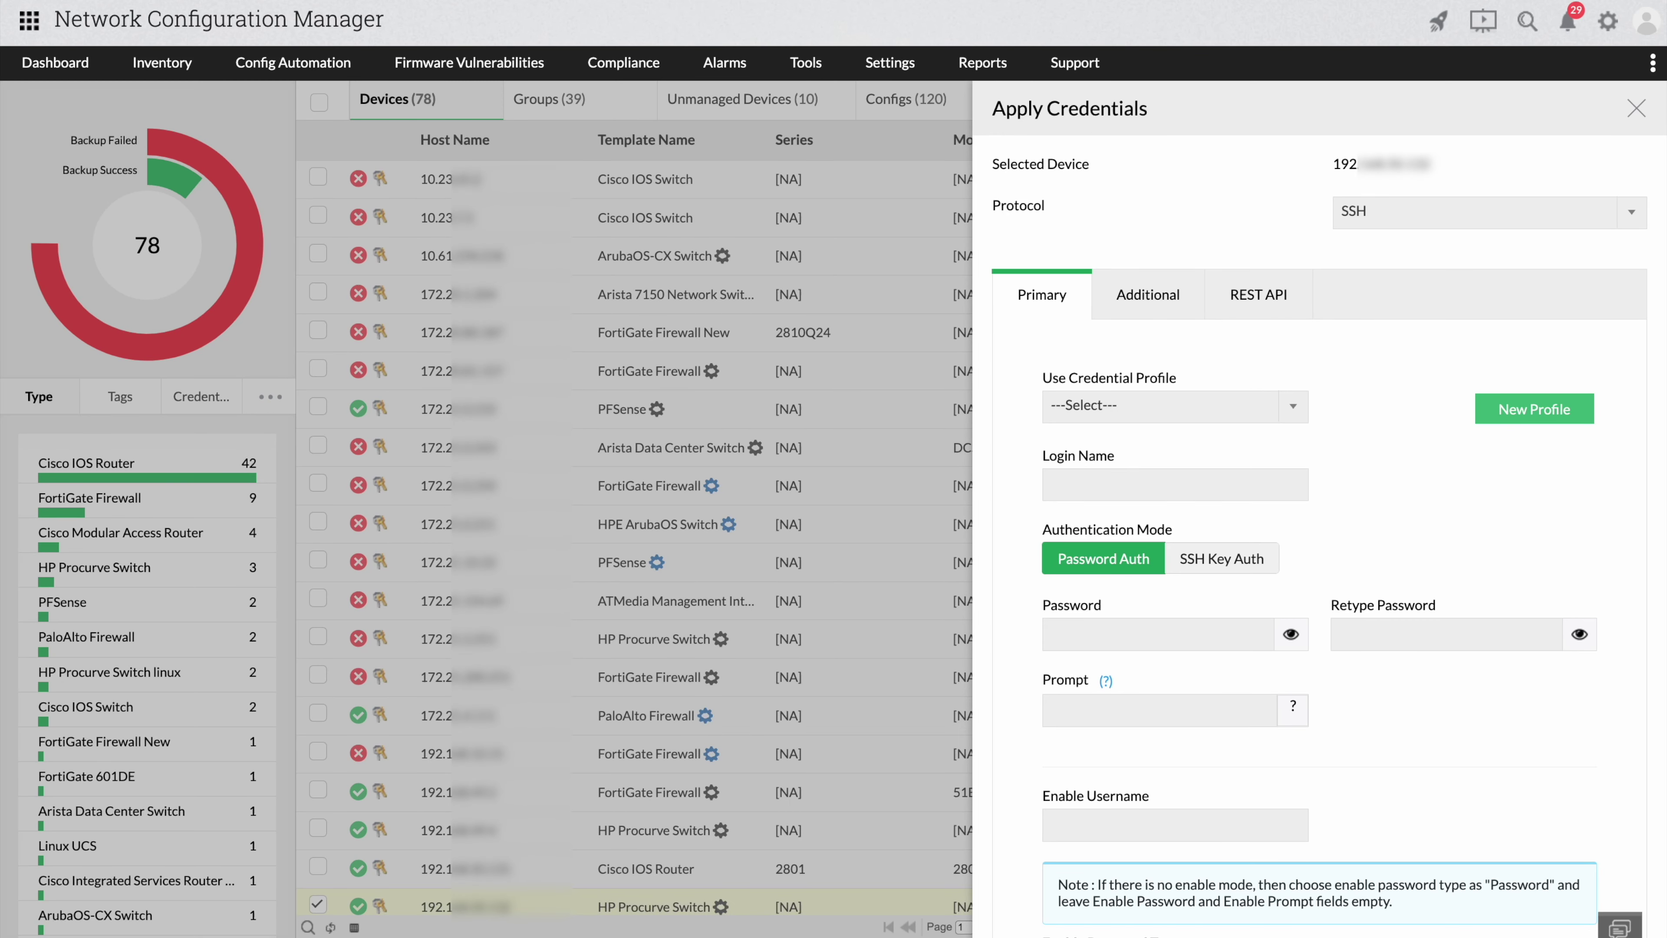
Turn on REST API for the switch with the pasted device host and https protocol.
click(1255, 309)
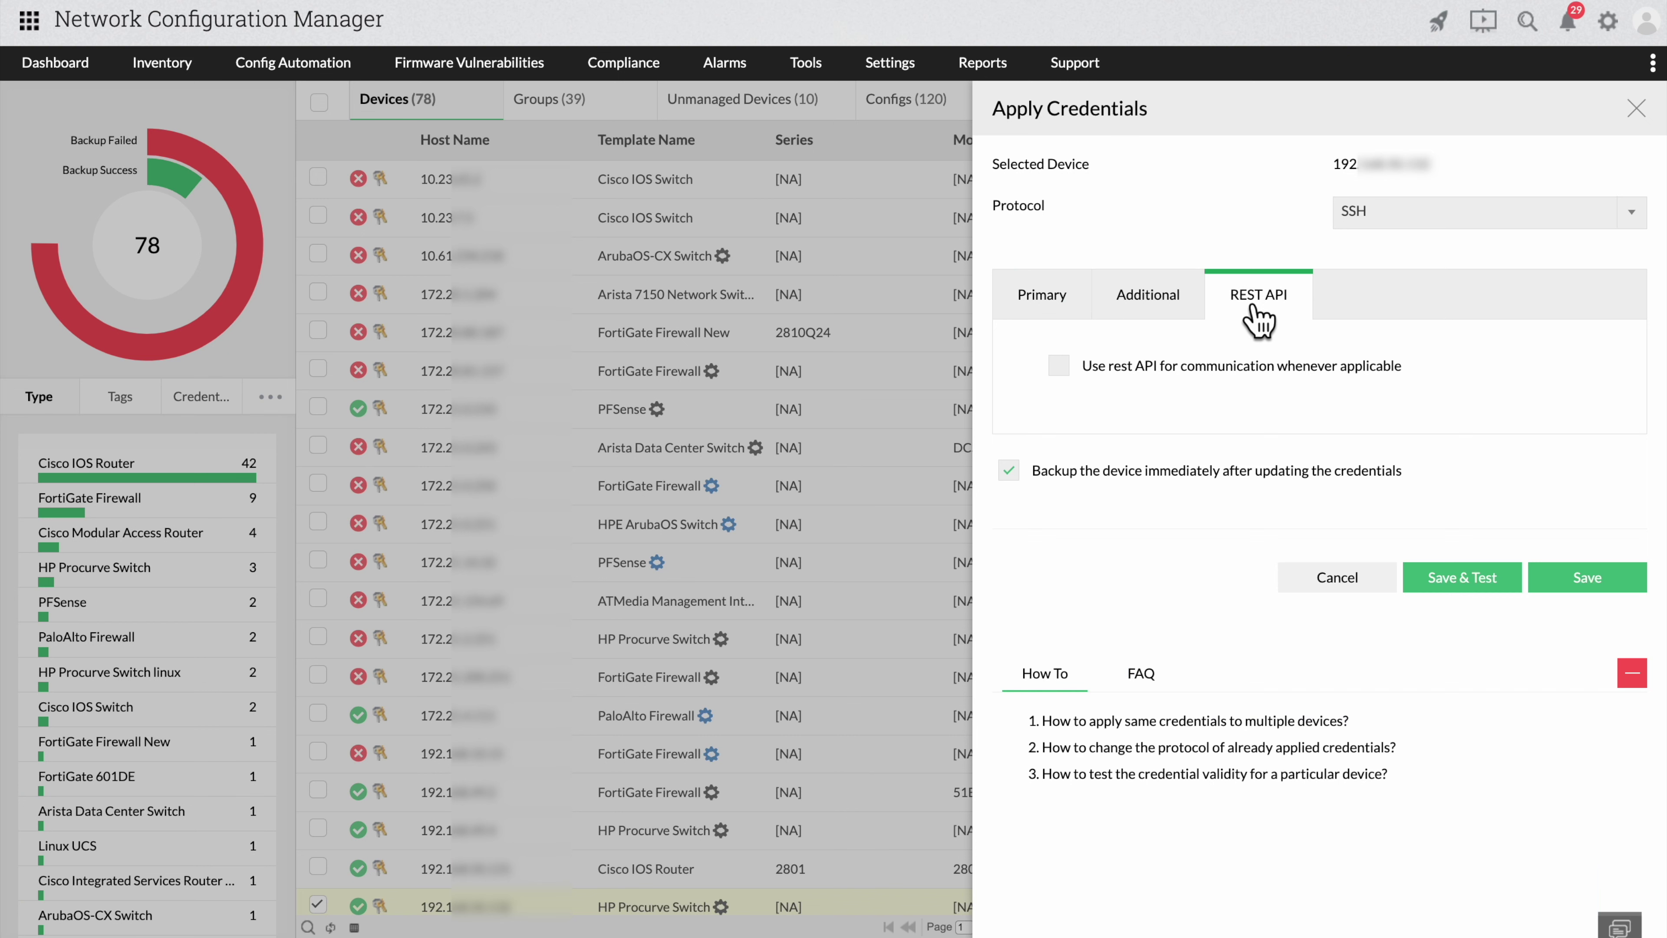
click(1259, 366)
click(1164, 441)
key(ctrl+v)
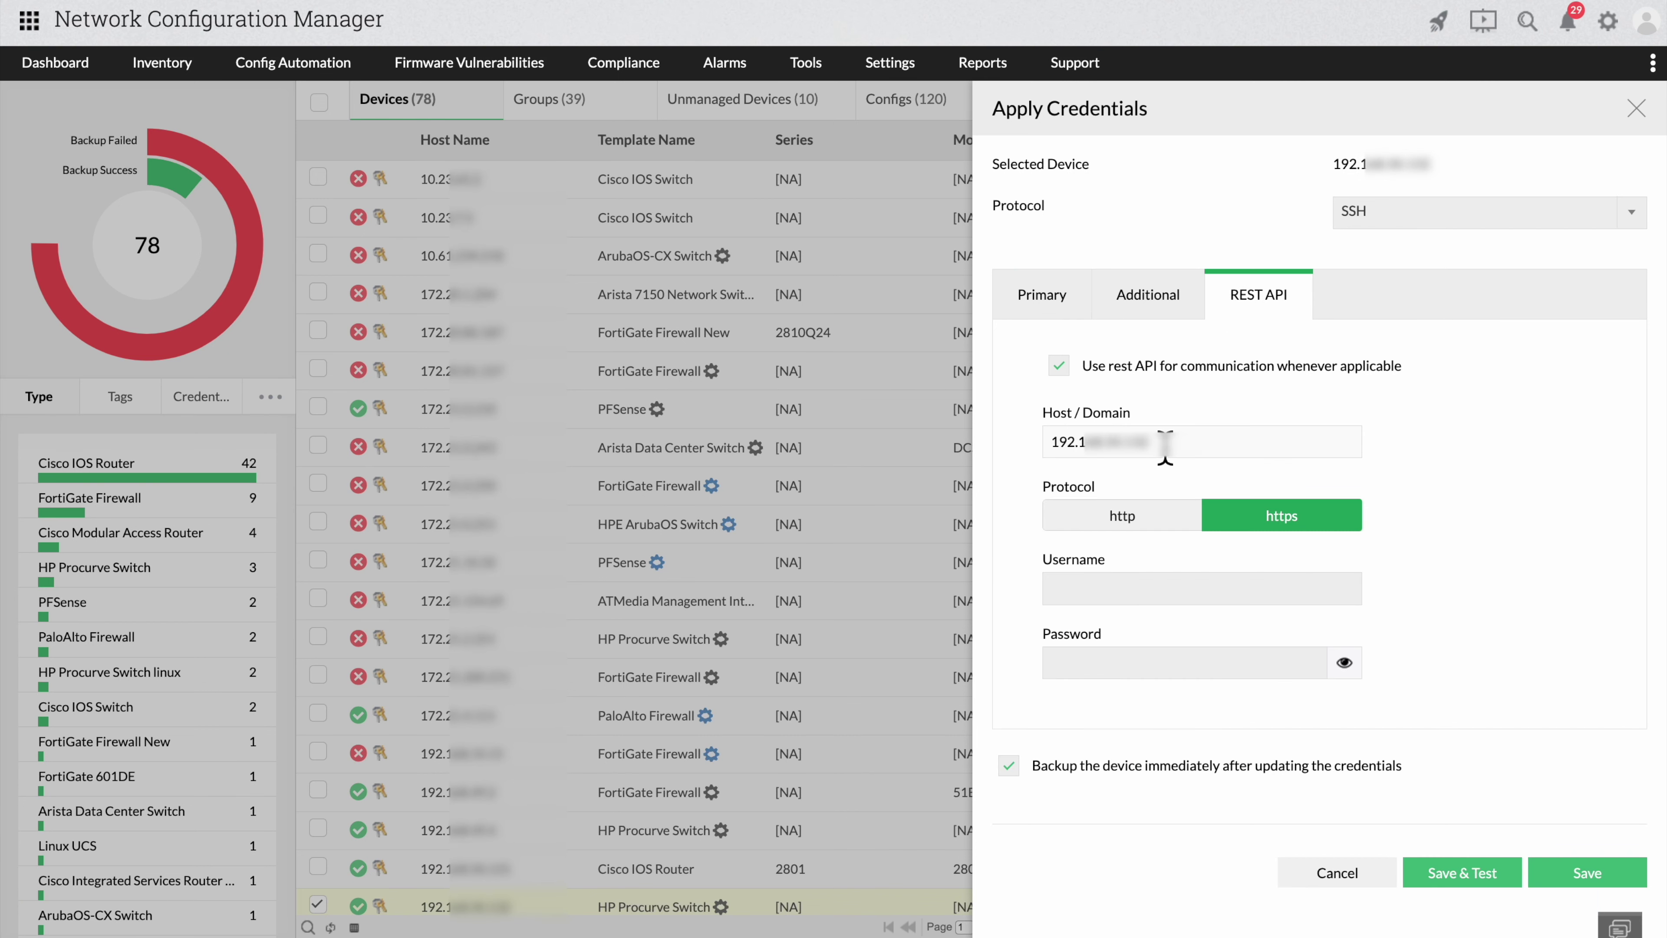
click(1123, 524)
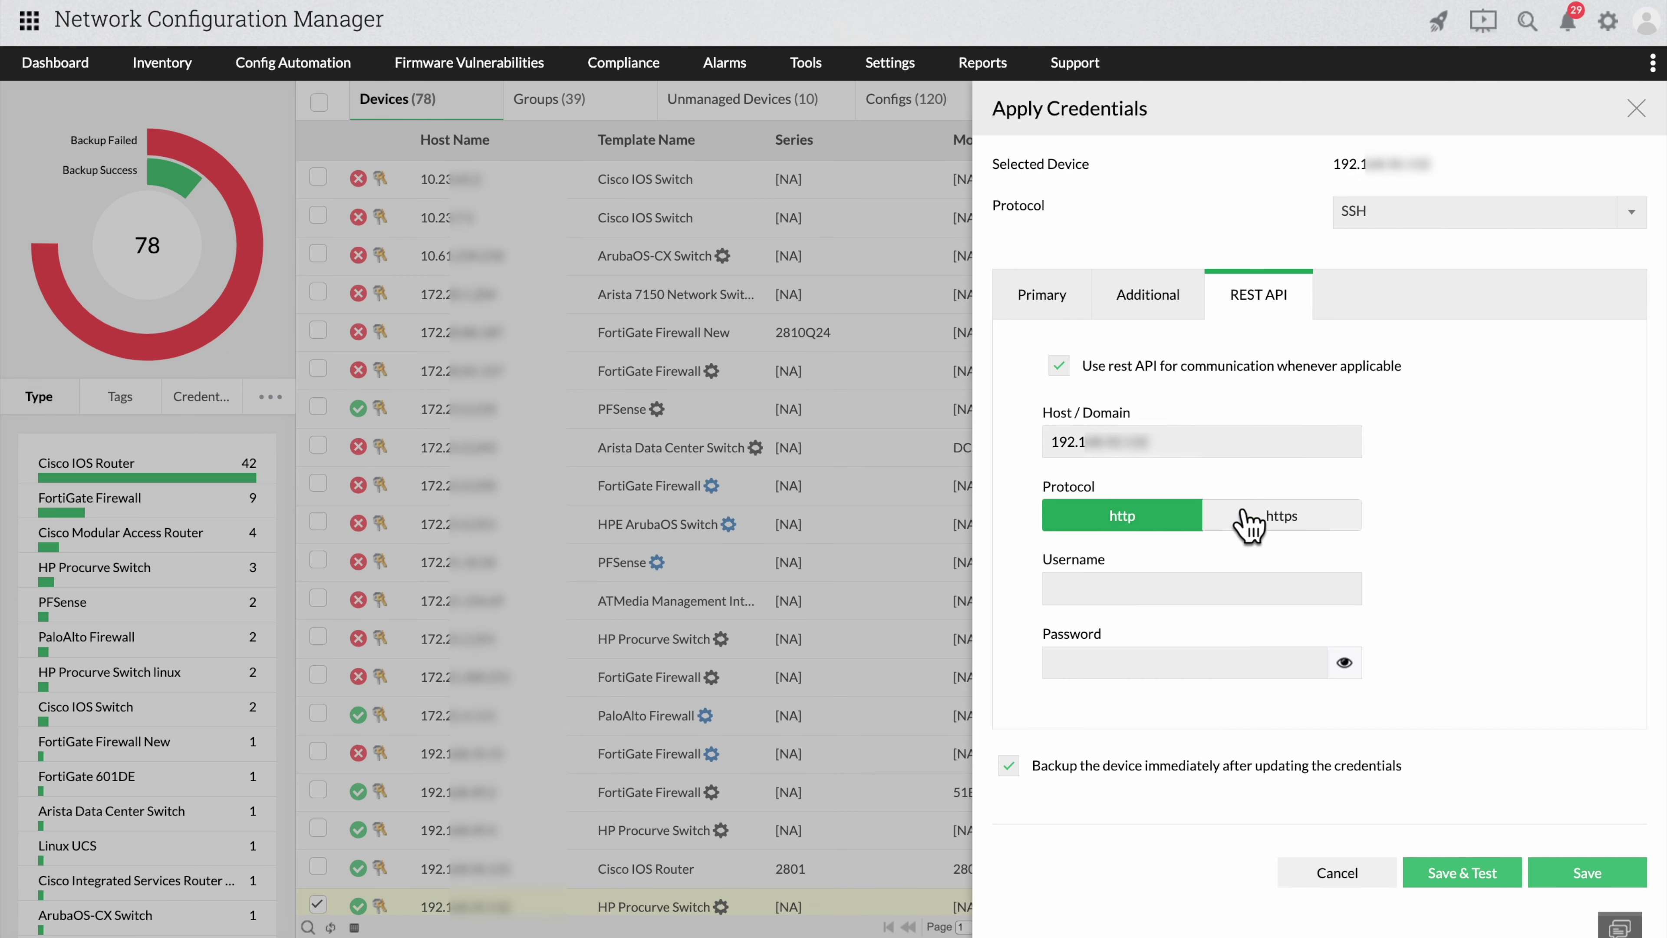
click(1247, 523)
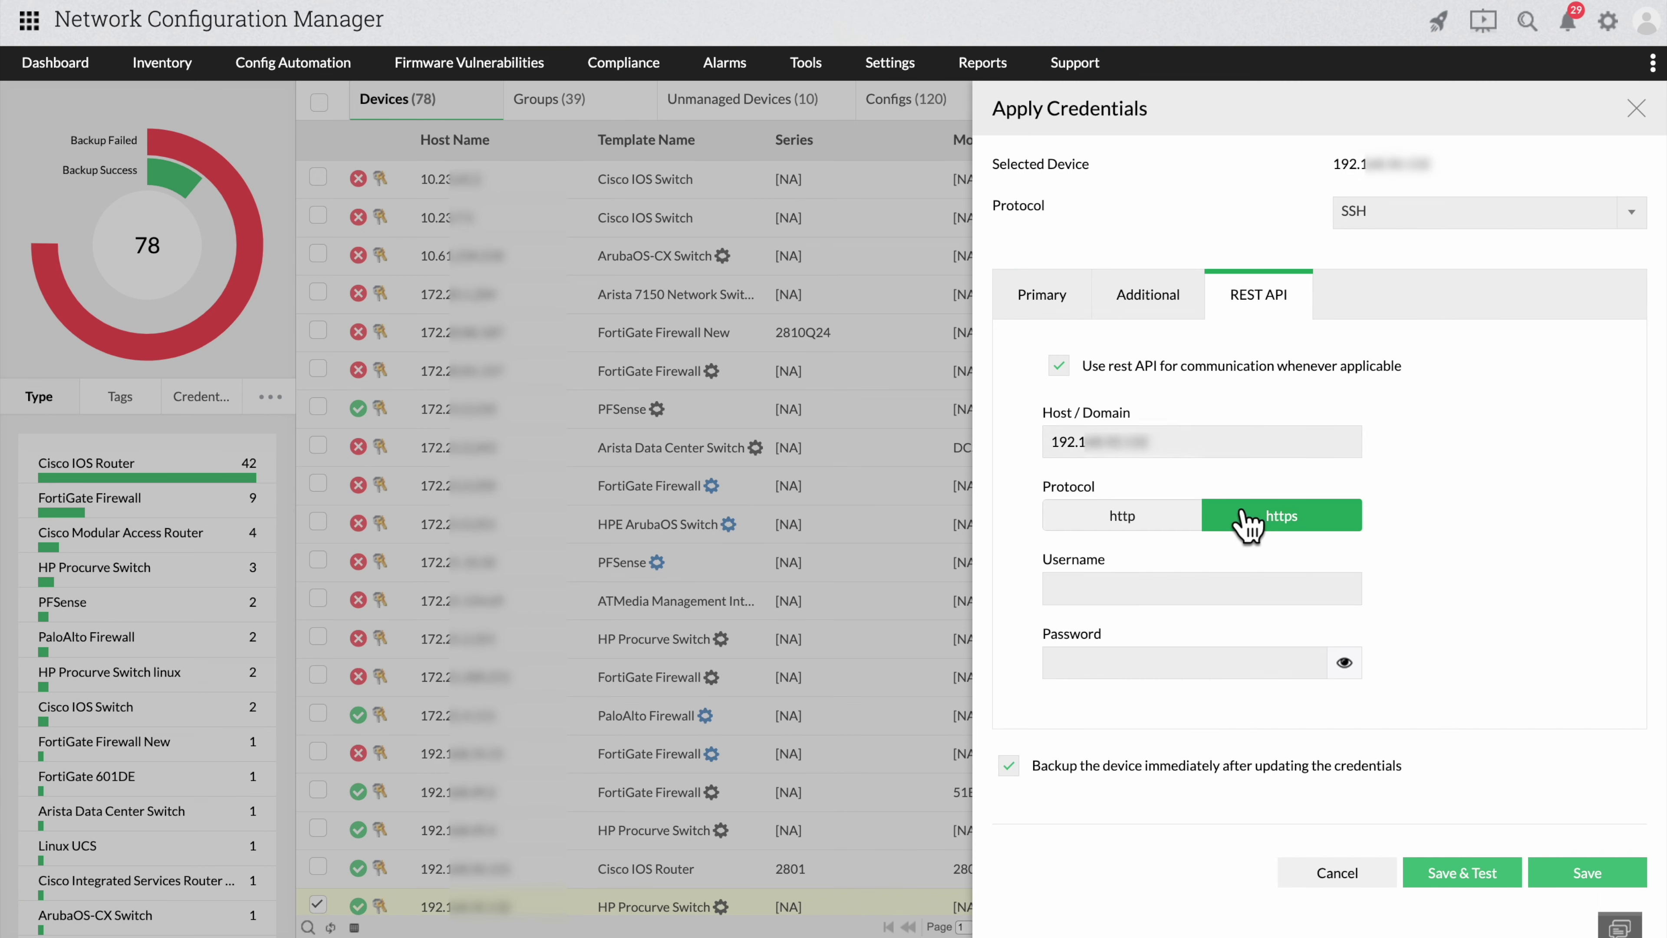
Enter REST API username 'admin' and its password, then save.
click(1237, 594)
text(admin)
key(Tab)
text(admin)
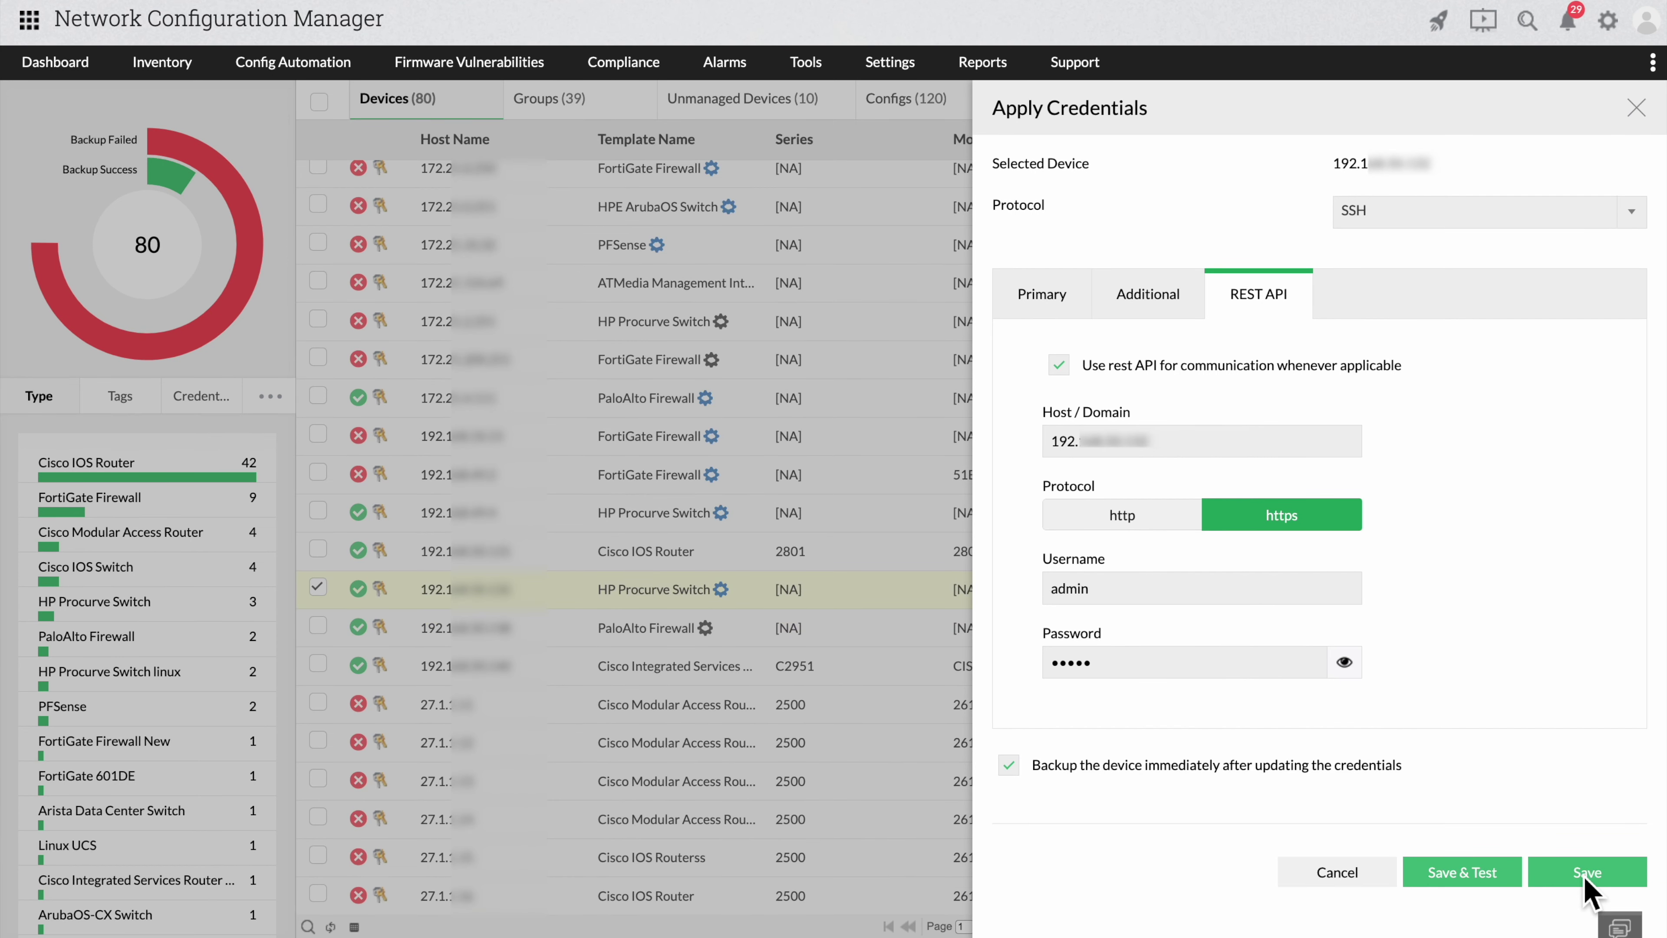
click(1587, 878)
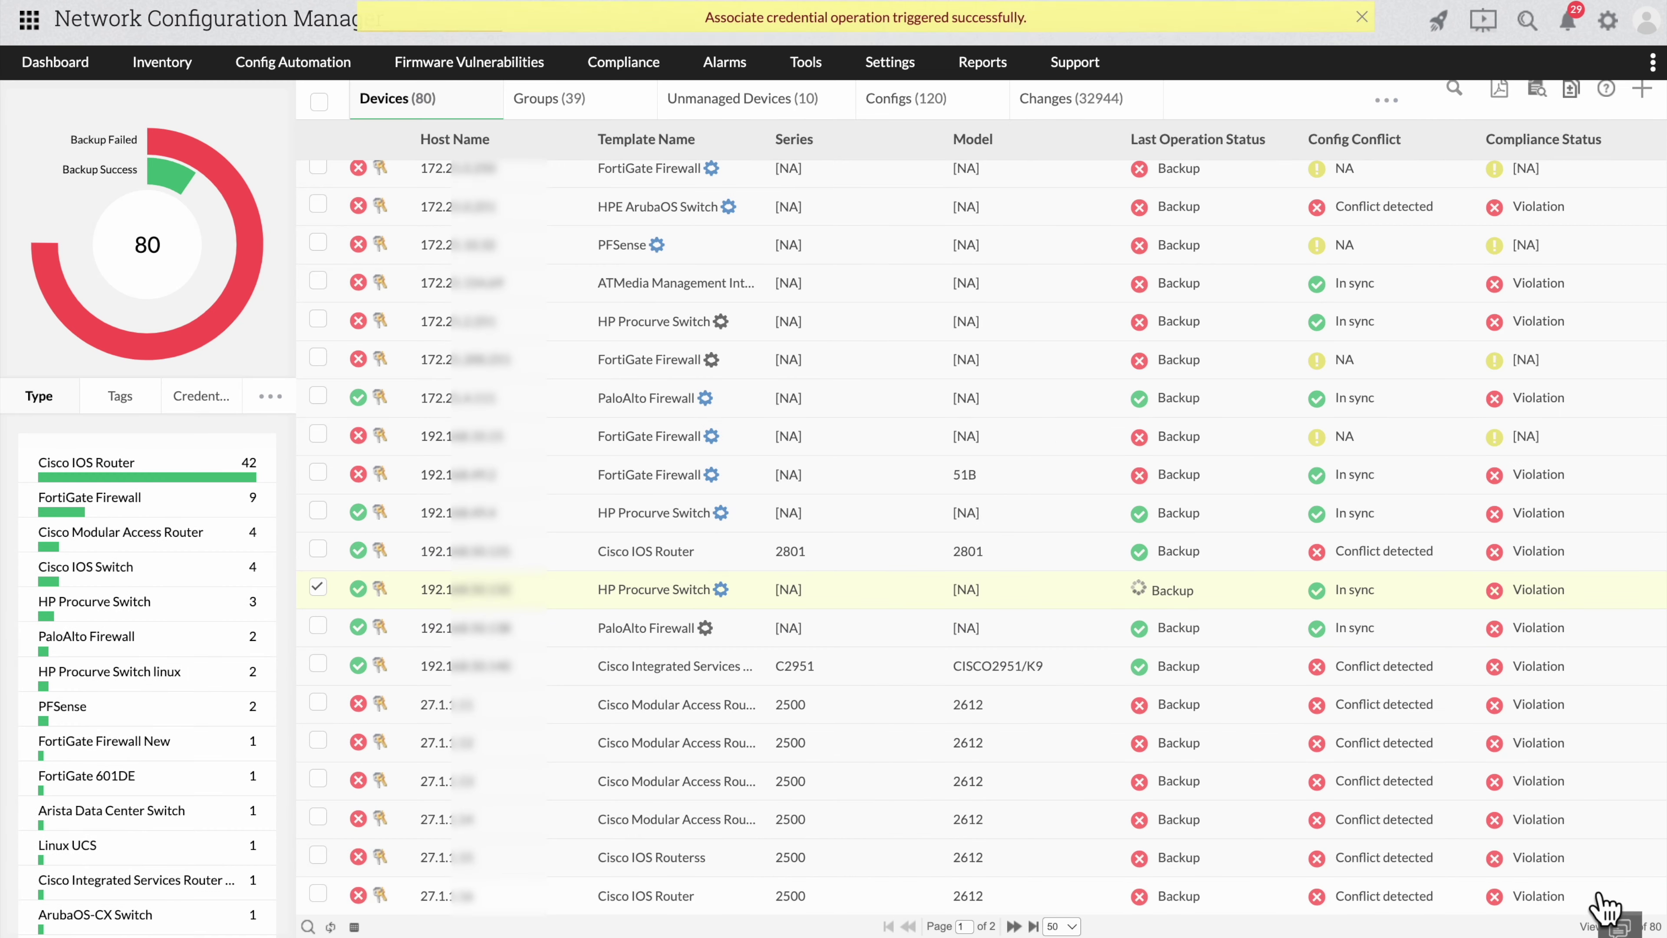